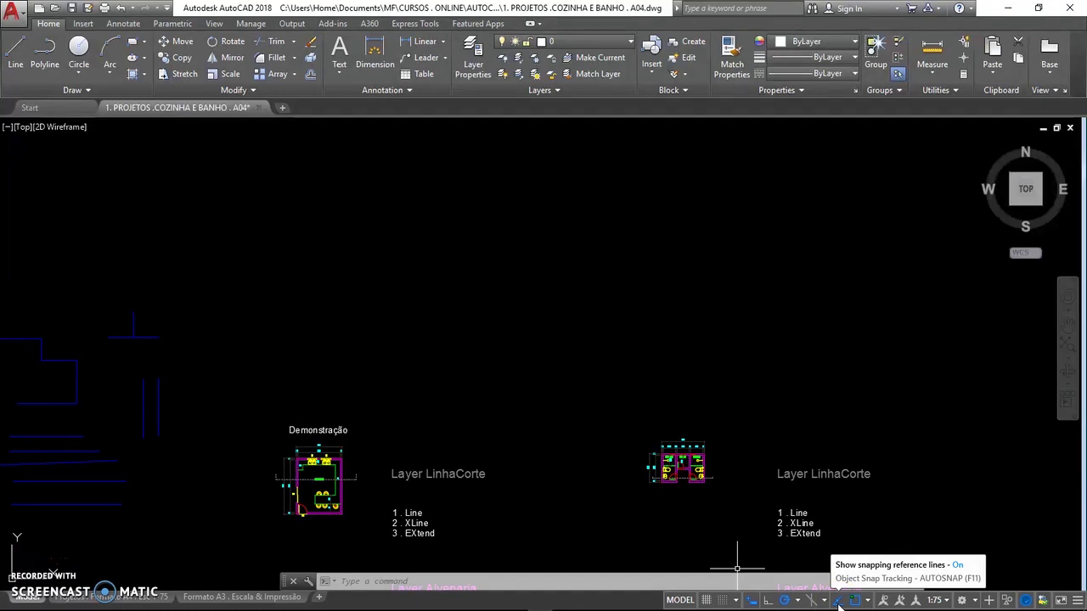
Step: Turn on the Tangent object snap mode from the status-bar snap list
click(869, 603)
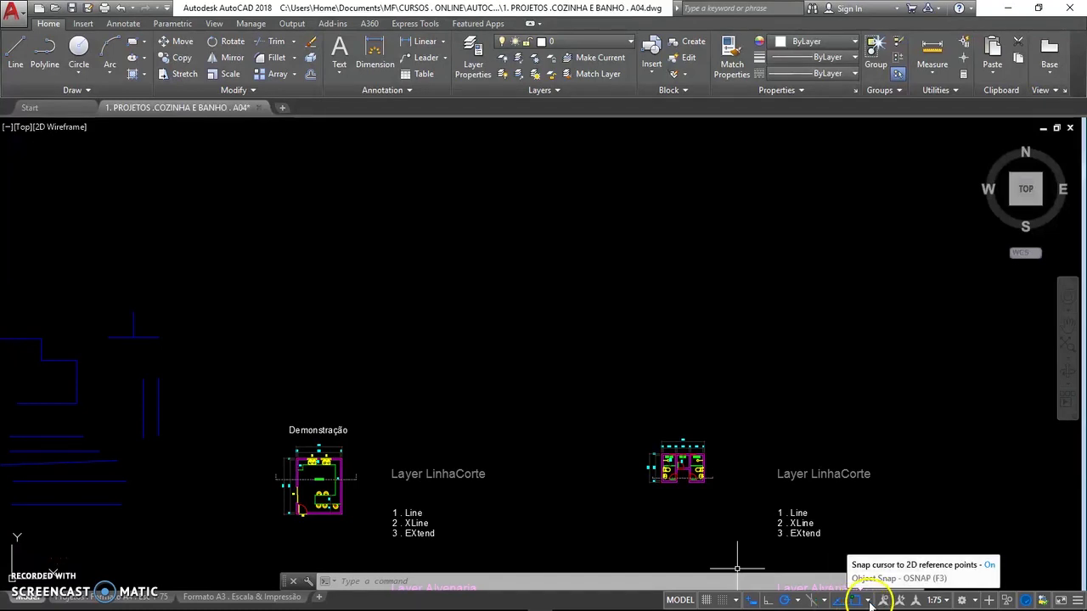
click(868, 603)
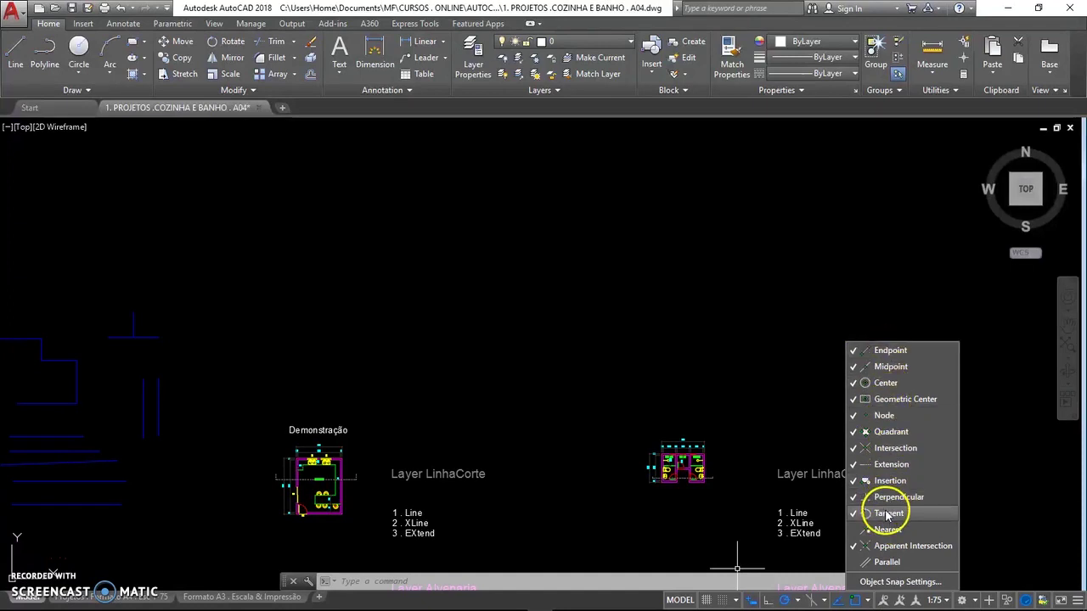
click(865, 601)
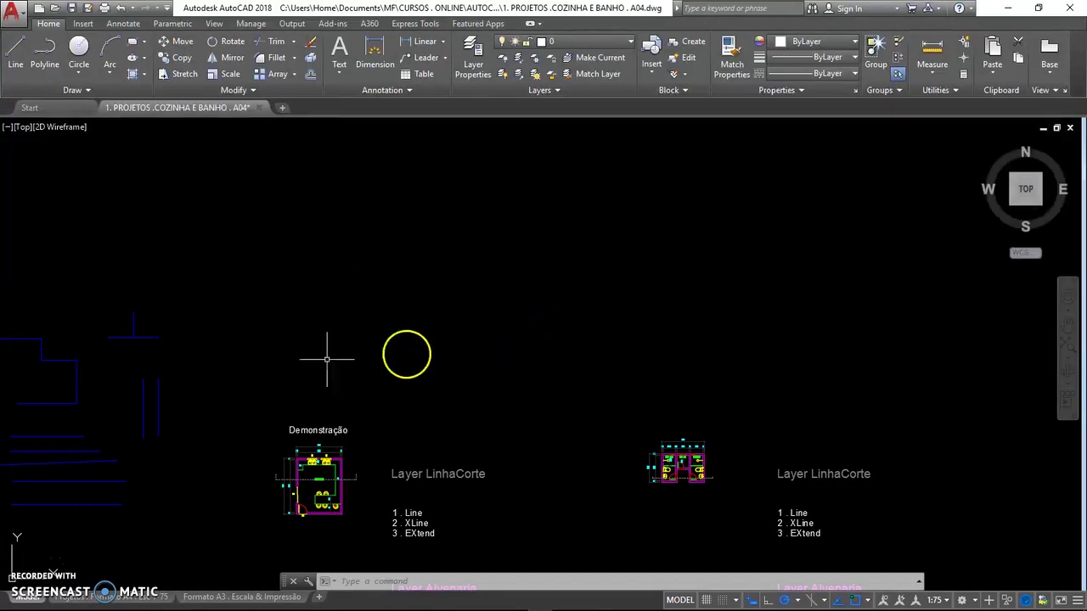
middle_drag(233, 407, 837, 317)
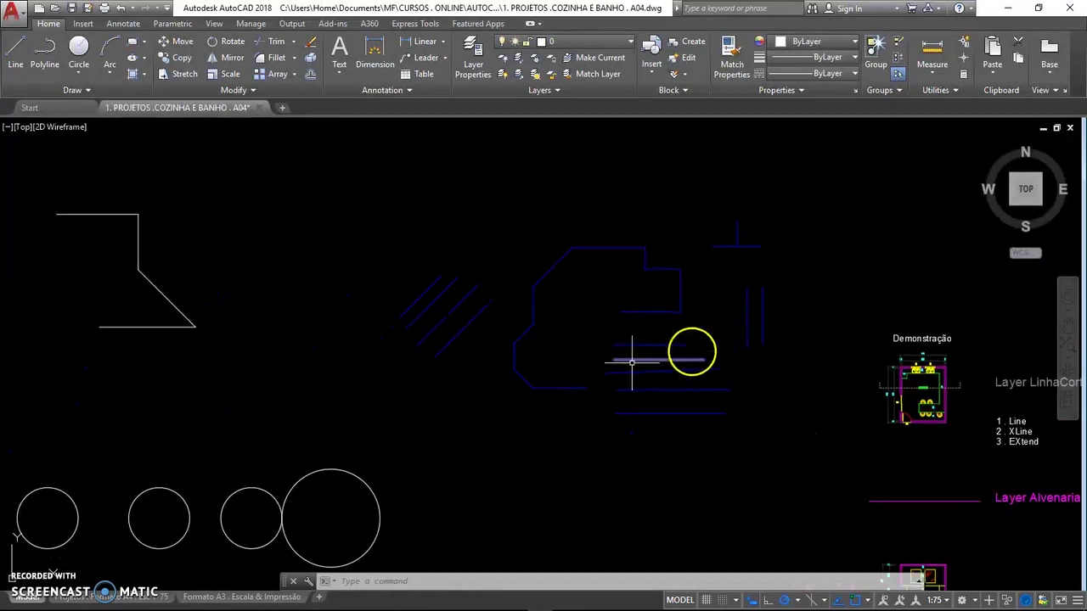
scroll(644, 327, up, 4)
mouse_move(646, 337)
middle_down()
mouse_move(623, 379)
mouse_move(606, 365)
middle_up()
scroll(623, 375, down, 2)
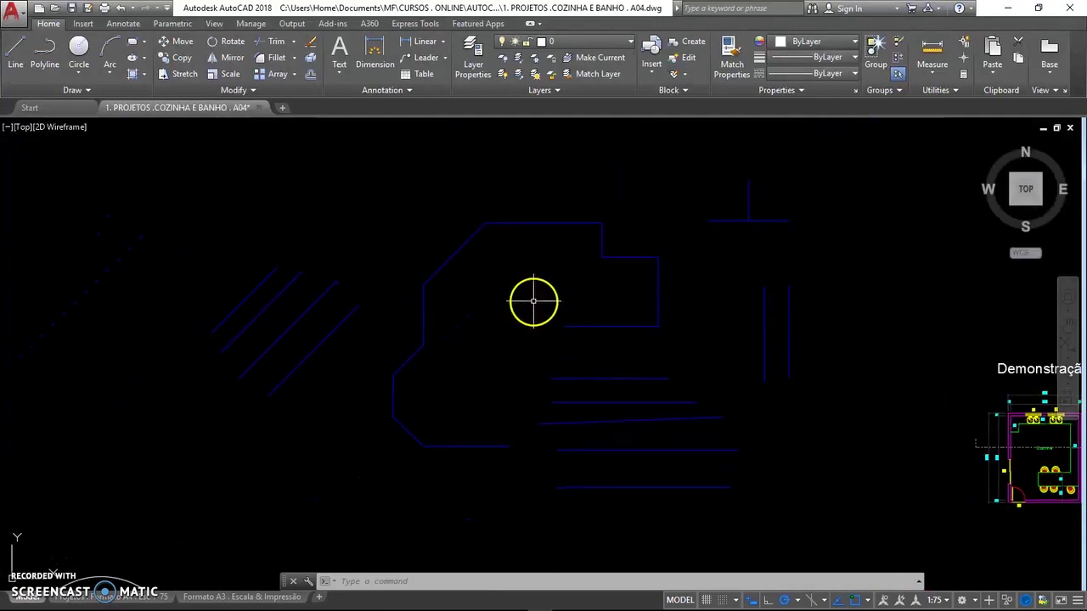
text(c)
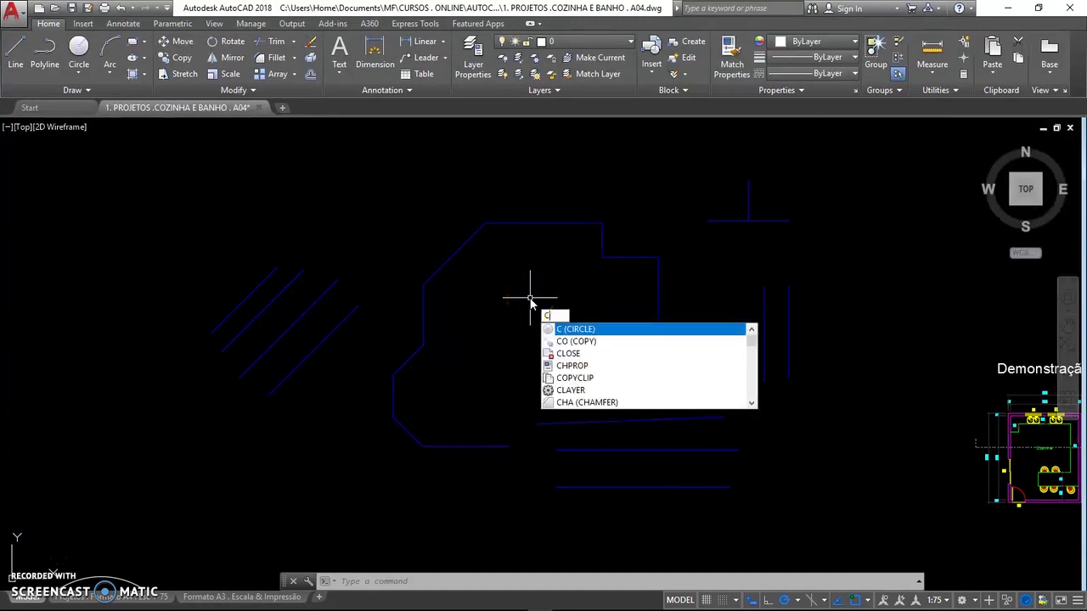
key(Return)
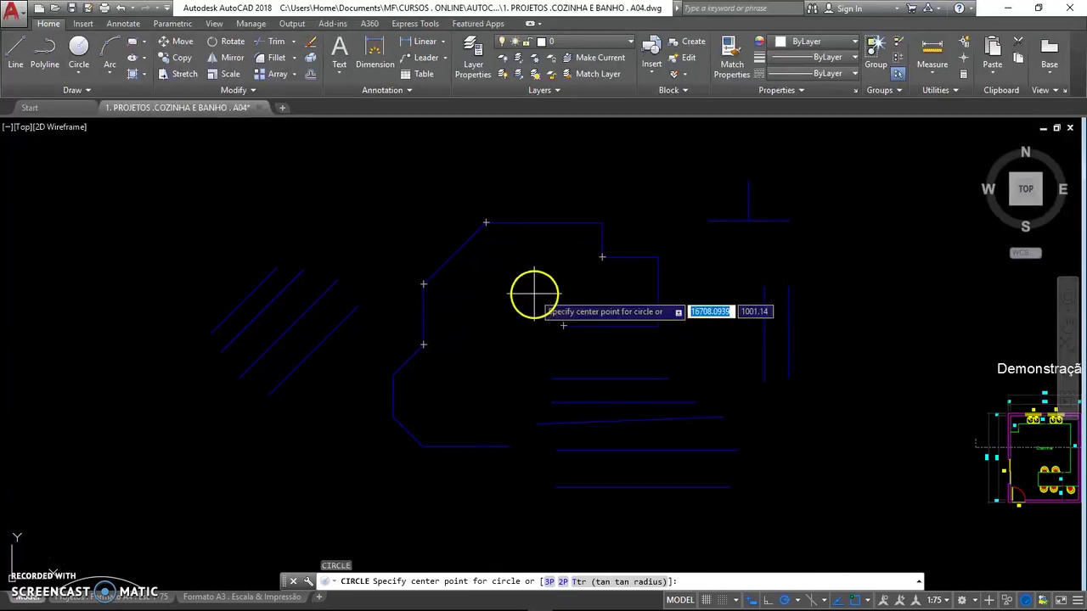
scroll(535, 293, down, 2)
middle_drag(539, 299, 459, 351)
key(Return)
scroll(468, 352, down, 3)
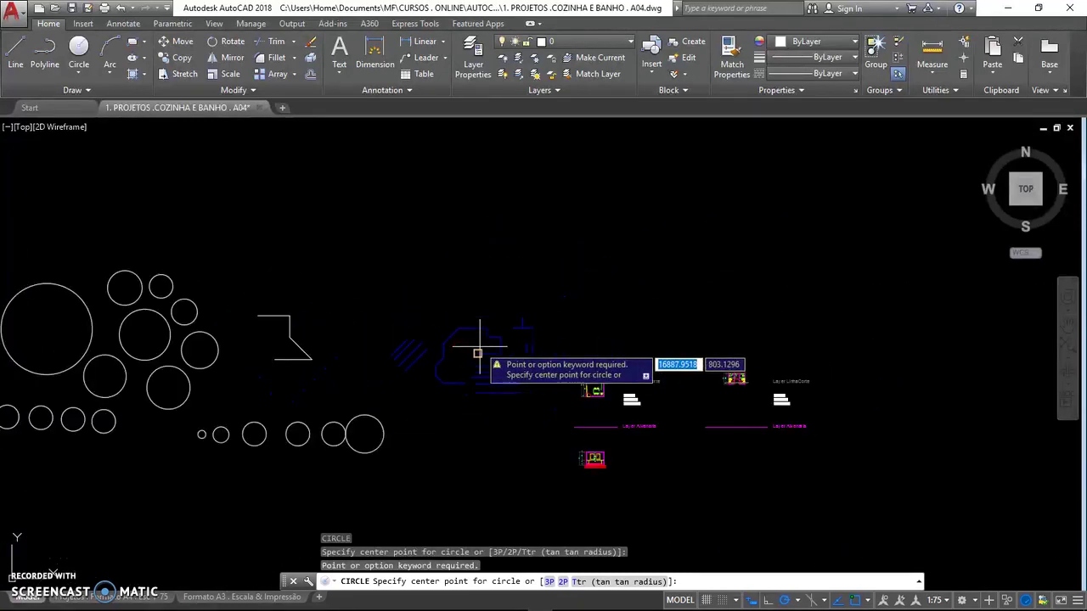
key(Escape)
middle_drag(610, 379, 492, 381)
scroll(520, 376, up, 2)
scroll(520, 376, up, 2)
middle_drag(554, 416, 505, 478)
text(l)
Step: Draw two left-aligned horizontal lines, the second longer than the first
key(Return)
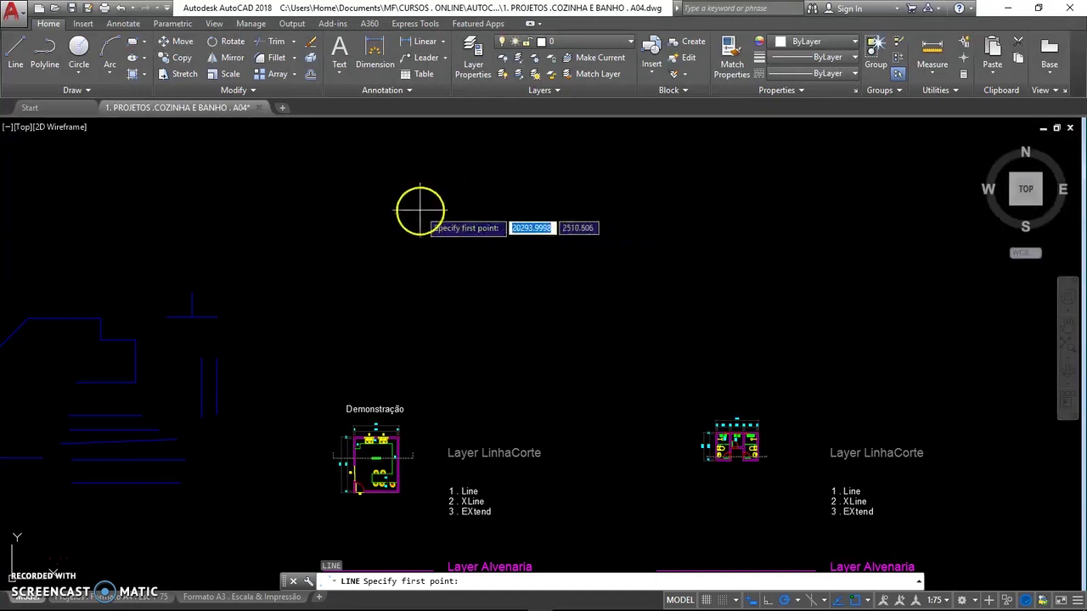
click(421, 209)
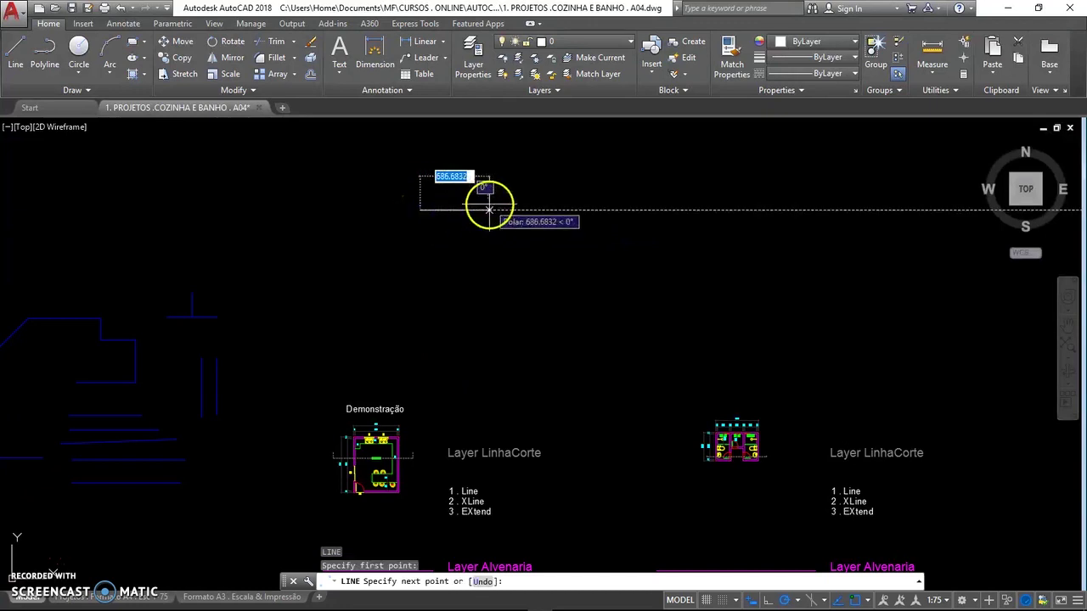
click(489, 209)
key(Return)
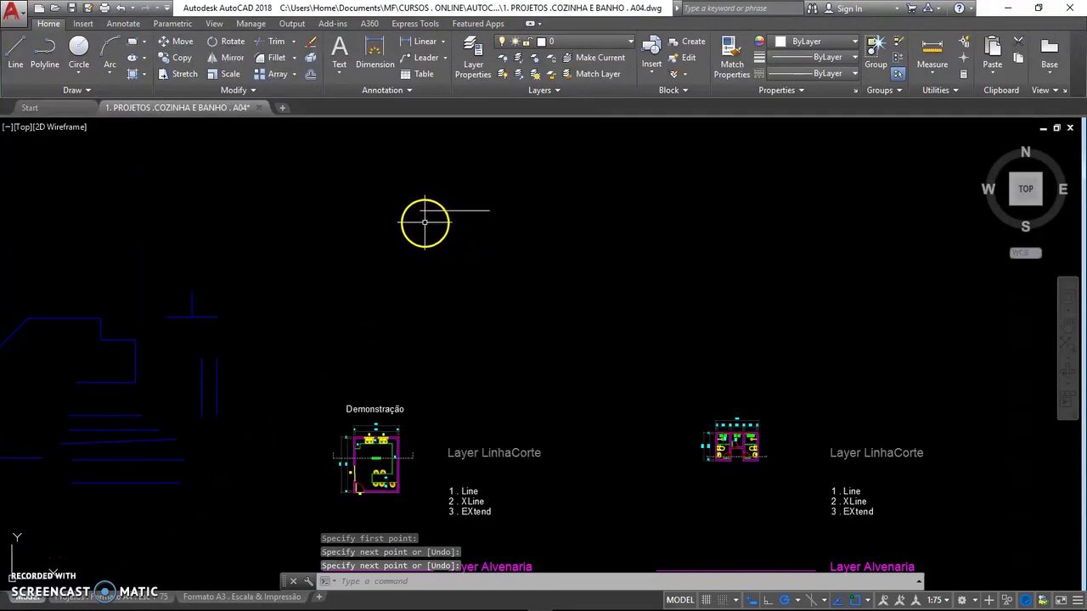
key(Return)
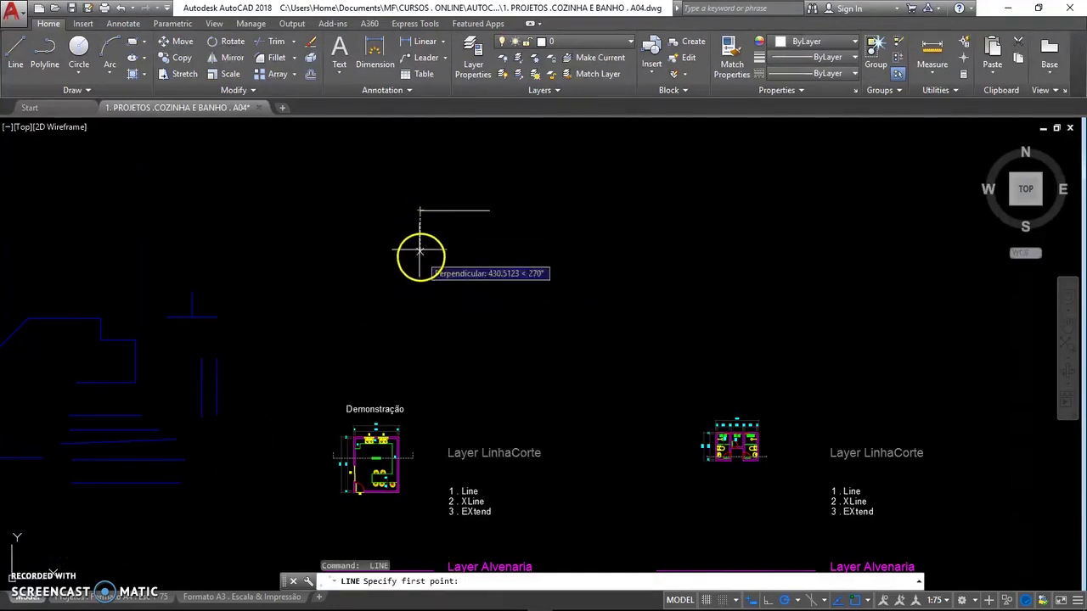
click(420, 227)
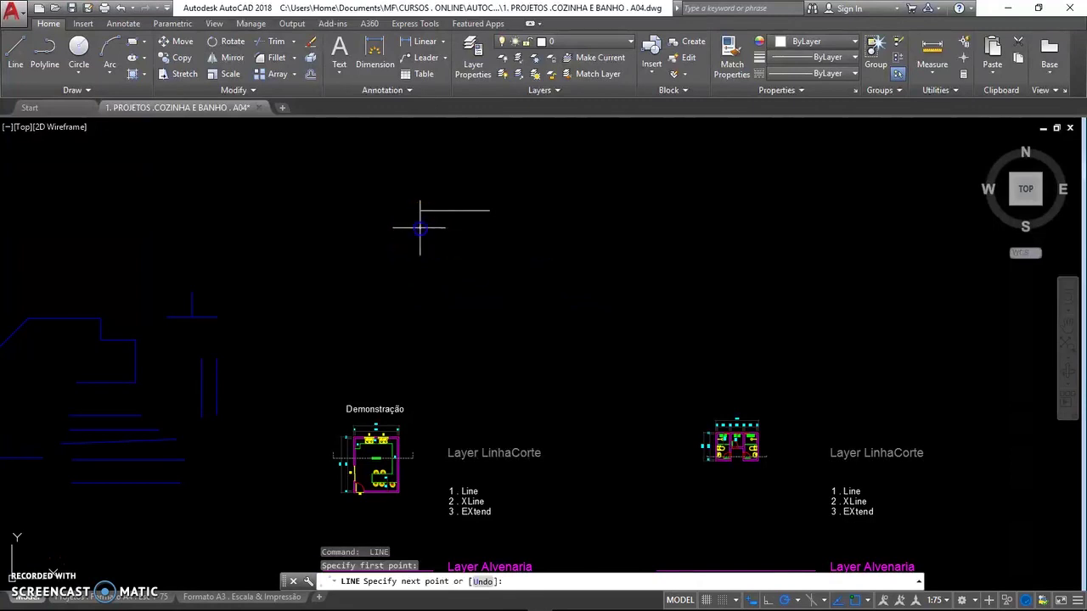
click(507, 228)
key(Return)
key(Return)
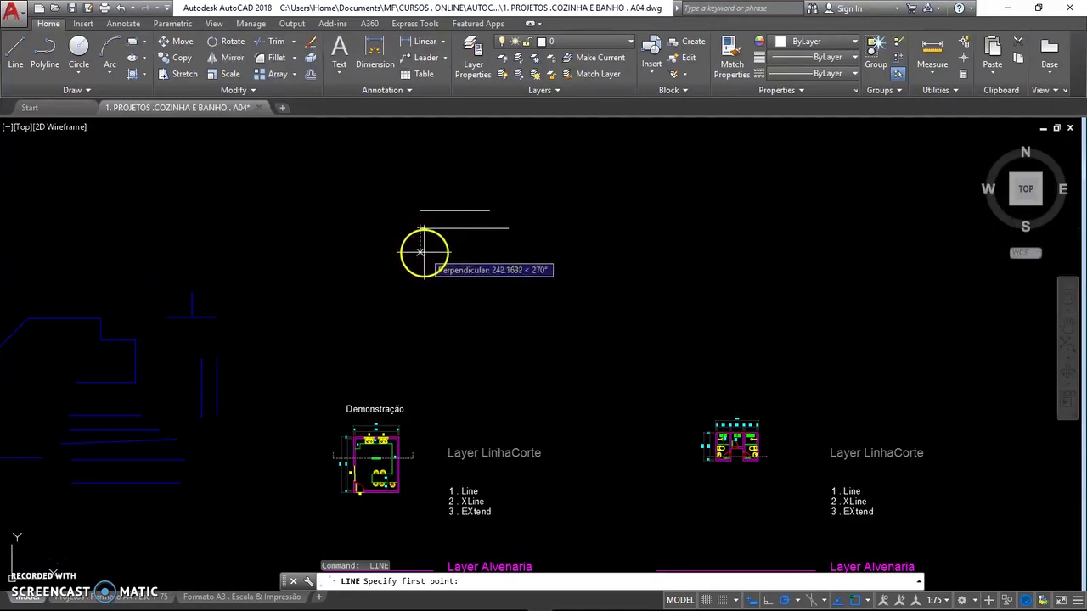
click(531, 252)
key(Return)
key(Return)
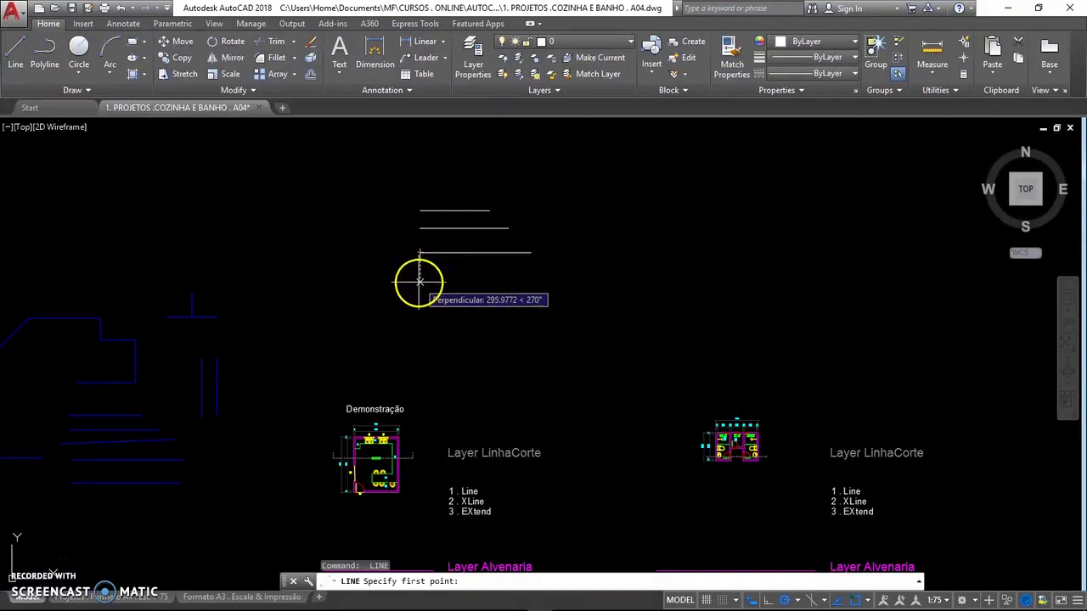
Step: Draw three more left-aligned horizontal lines below, each longer than the one above
click(419, 282)
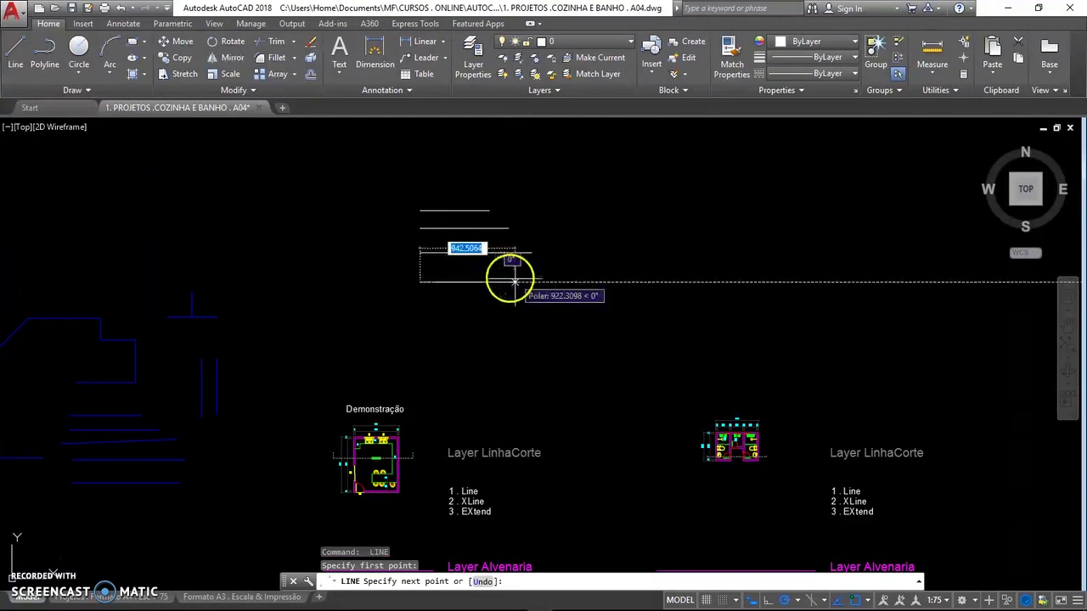
click(563, 281)
key(Return)
key(Return)
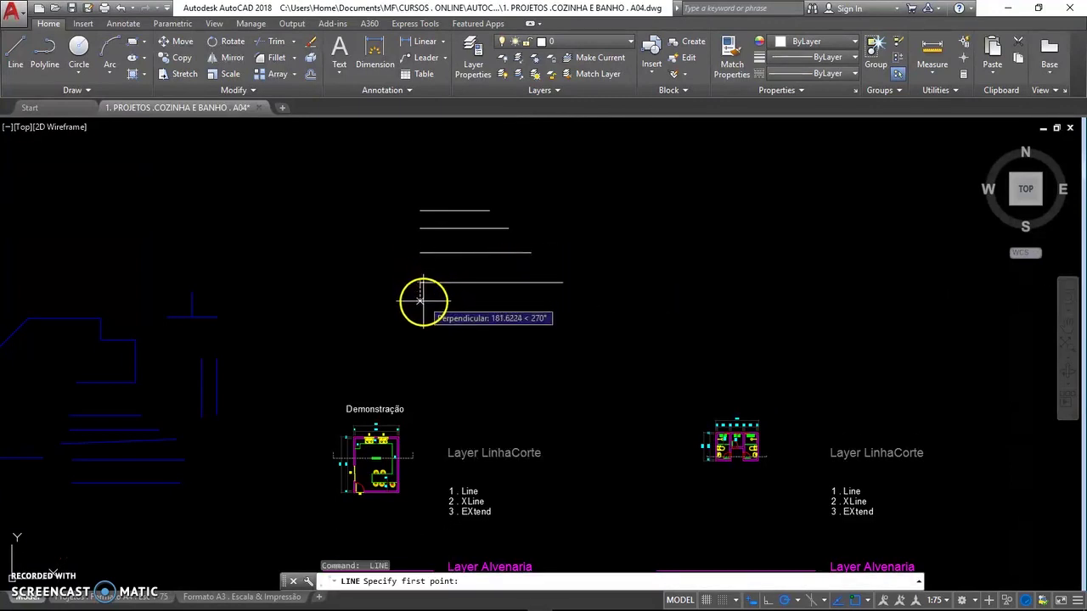
click(421, 300)
click(592, 300)
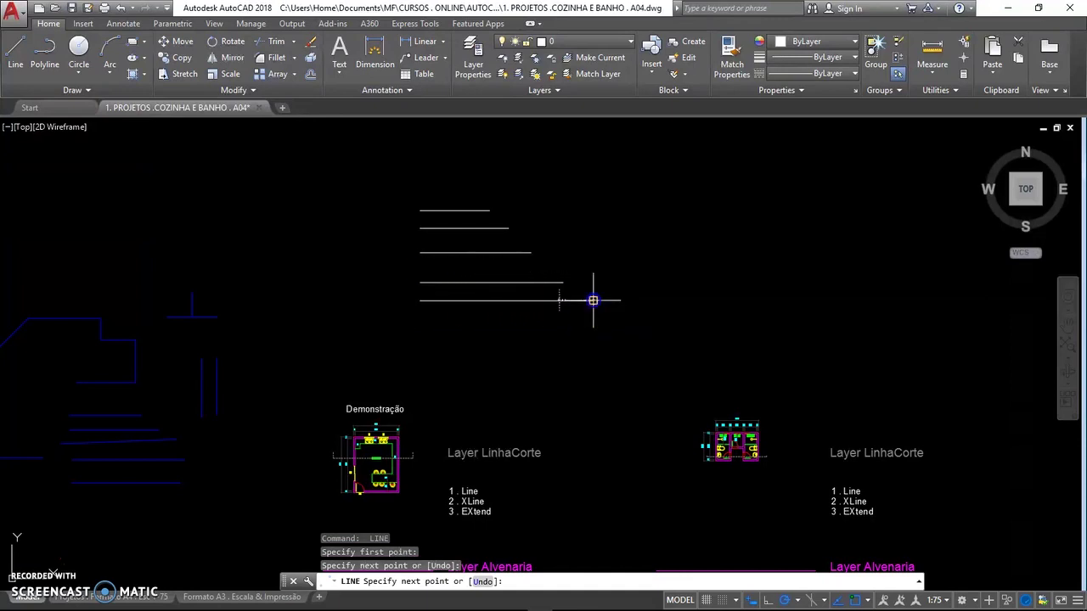
key(Return)
key(Return)
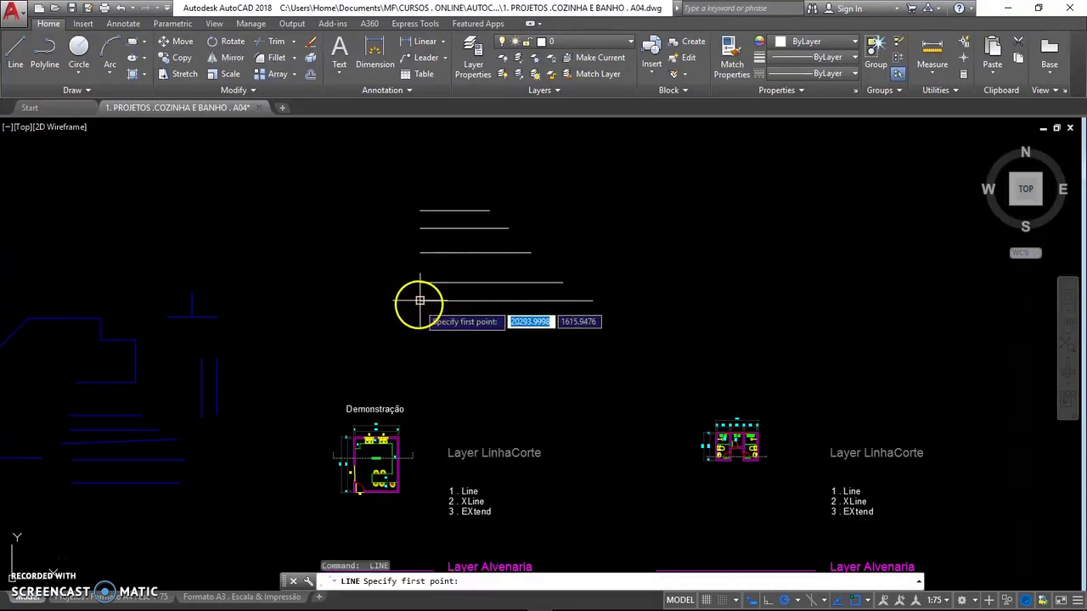
click(420, 326)
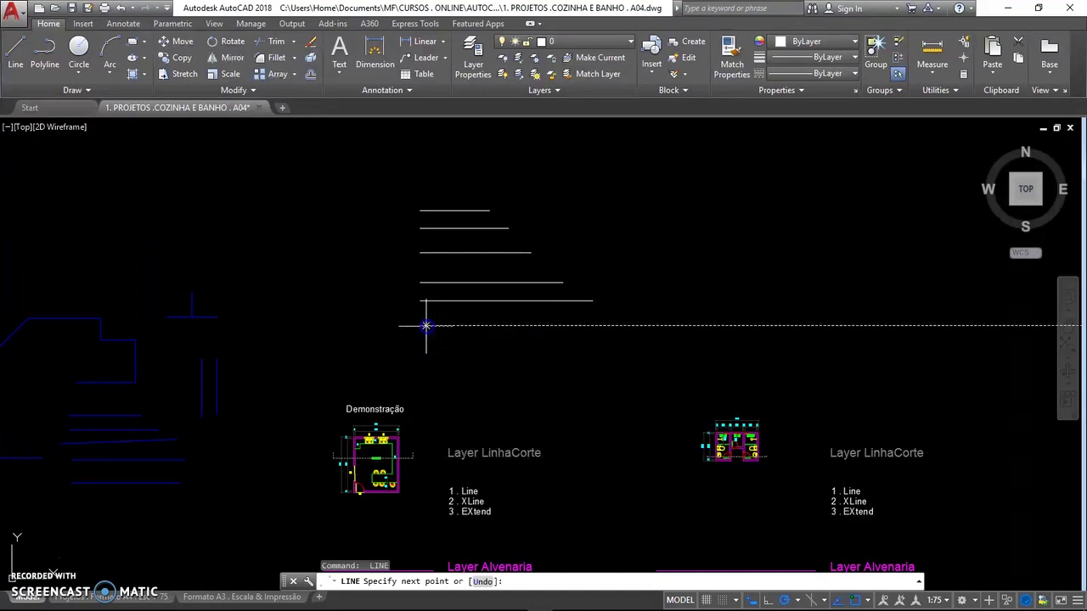
click(626, 324)
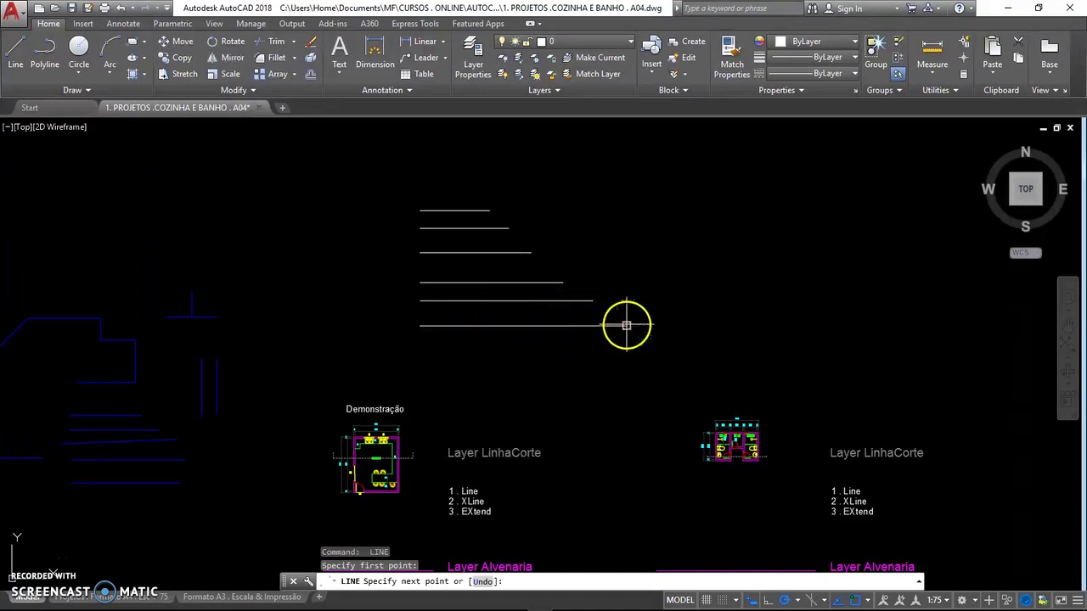
key(Return)
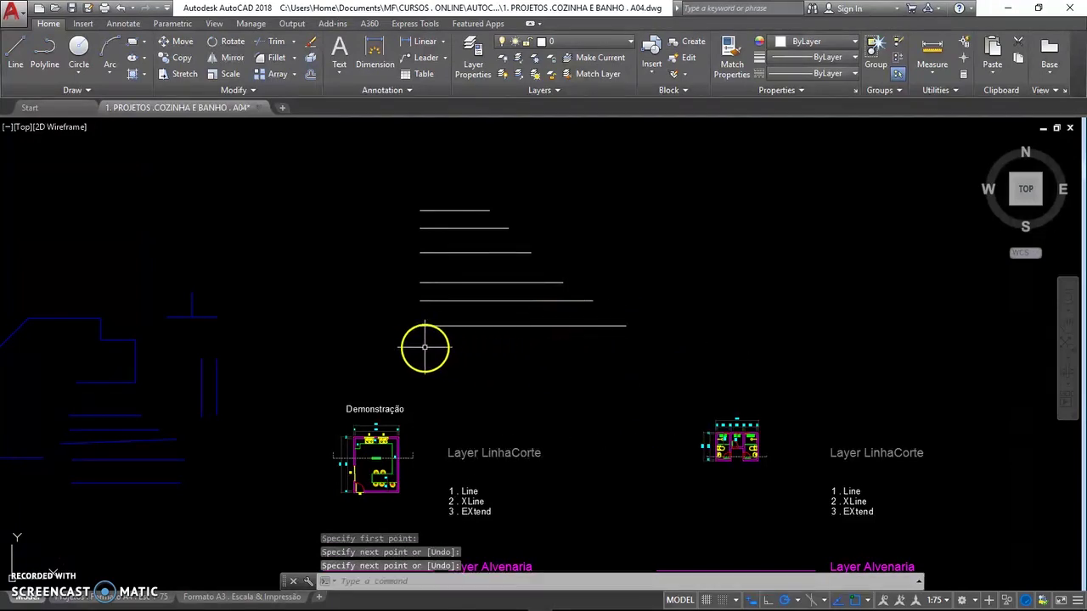
Step: Add the seventh and longest line at the bottom, aligned under the previous line's start
key(Return)
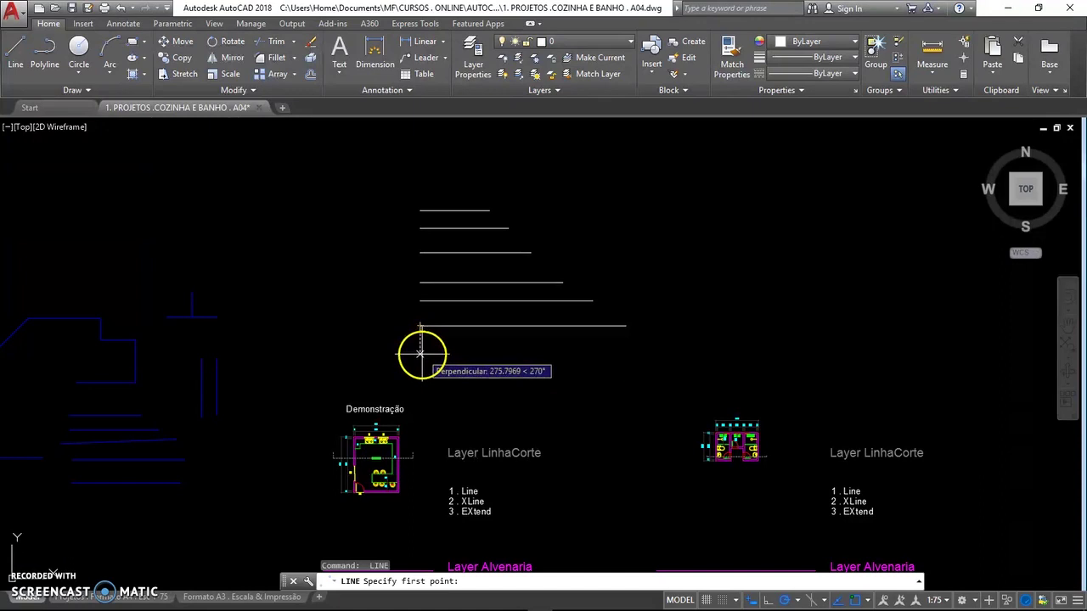
click(421, 353)
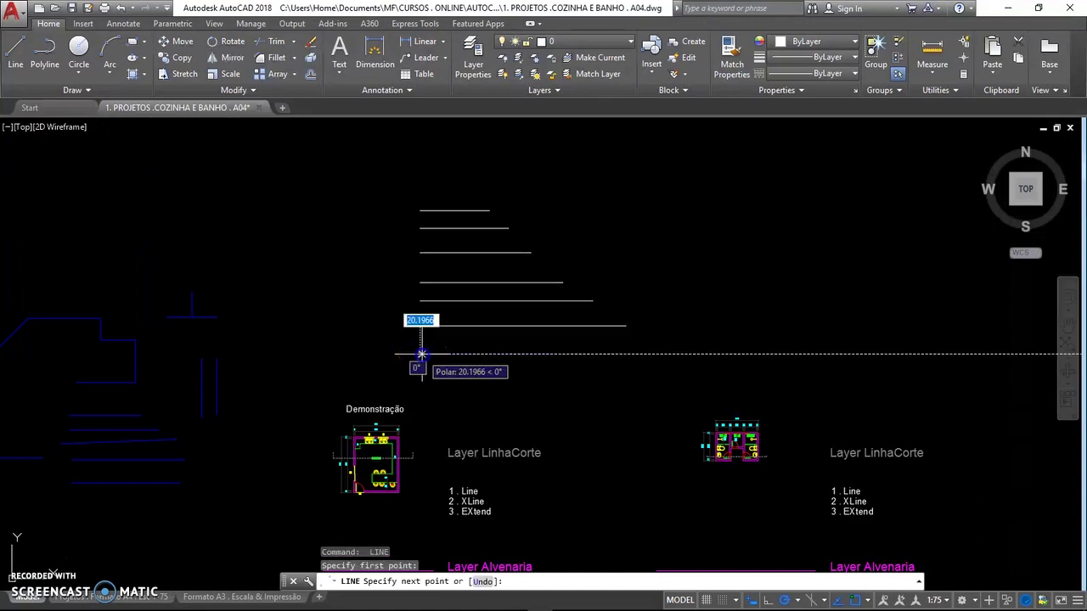
click(668, 353)
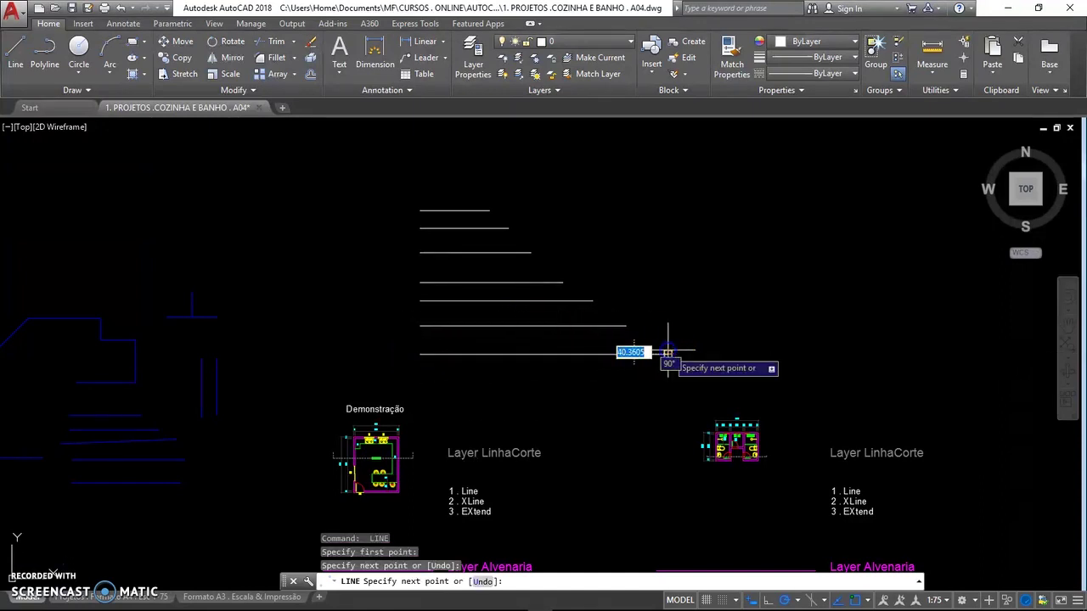
key(Return)
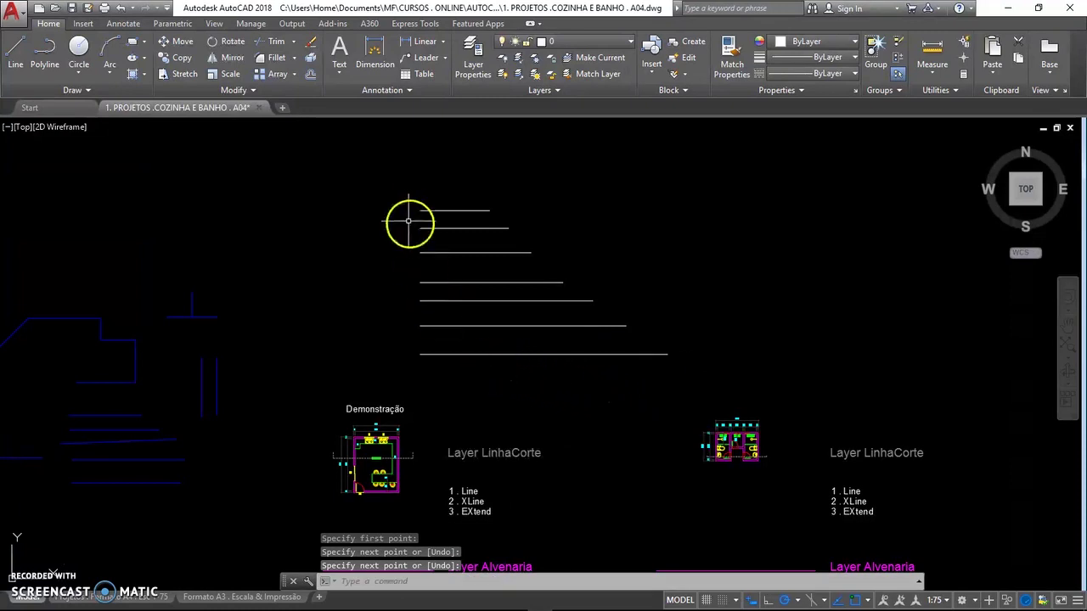
Step: Pan right and draw a small circle as the top of the column
middle_drag(531, 302, 286, 309)
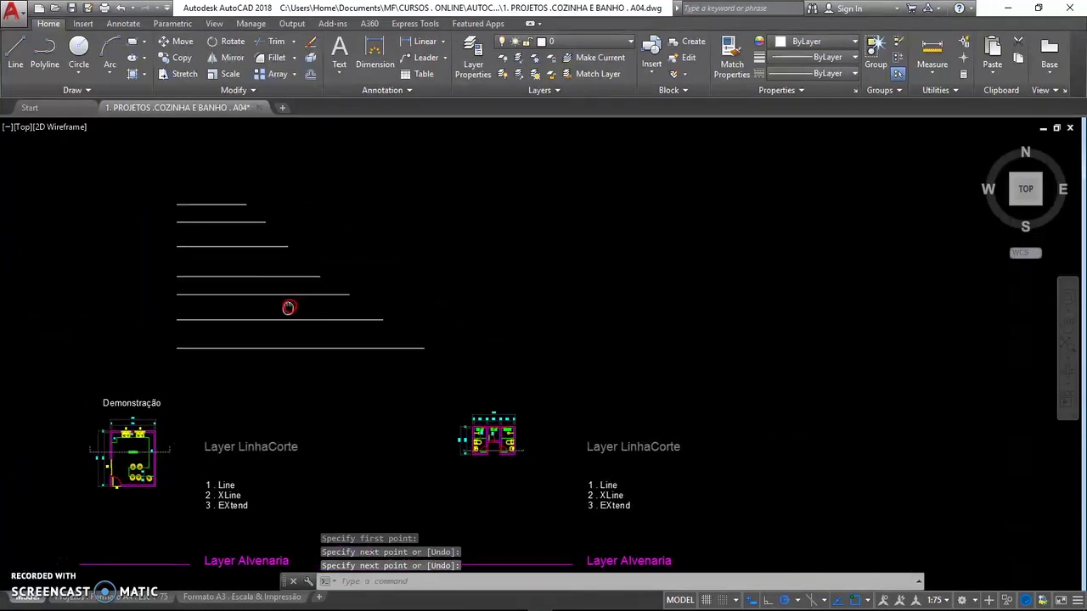
text(c)
key(Return)
click(593, 213)
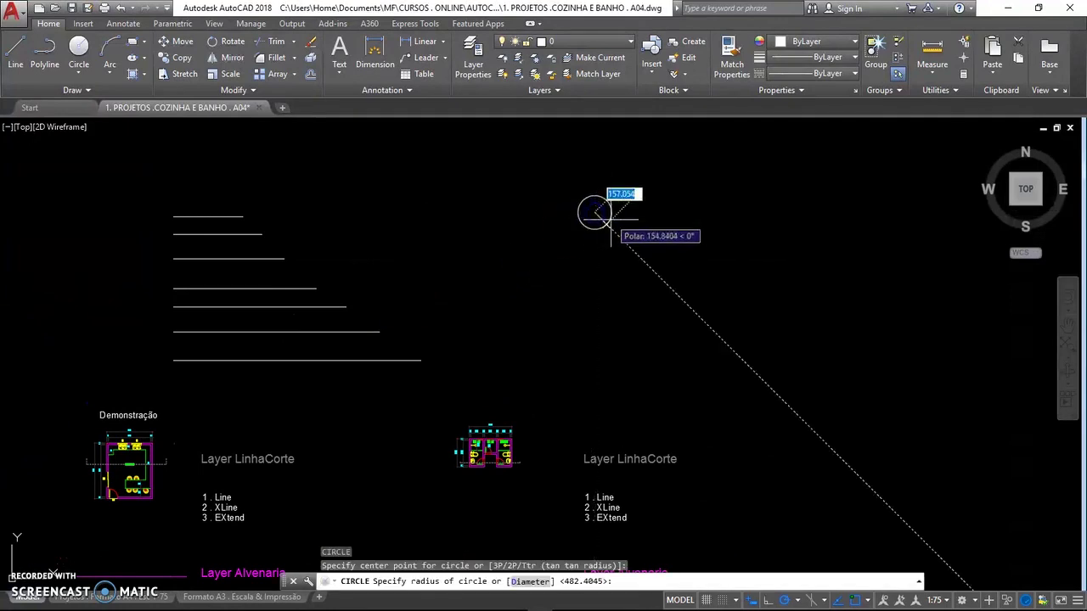
click(606, 224)
Step: Stack three equal larger circles below it, vertically aligned, each touching the one above
key(Return)
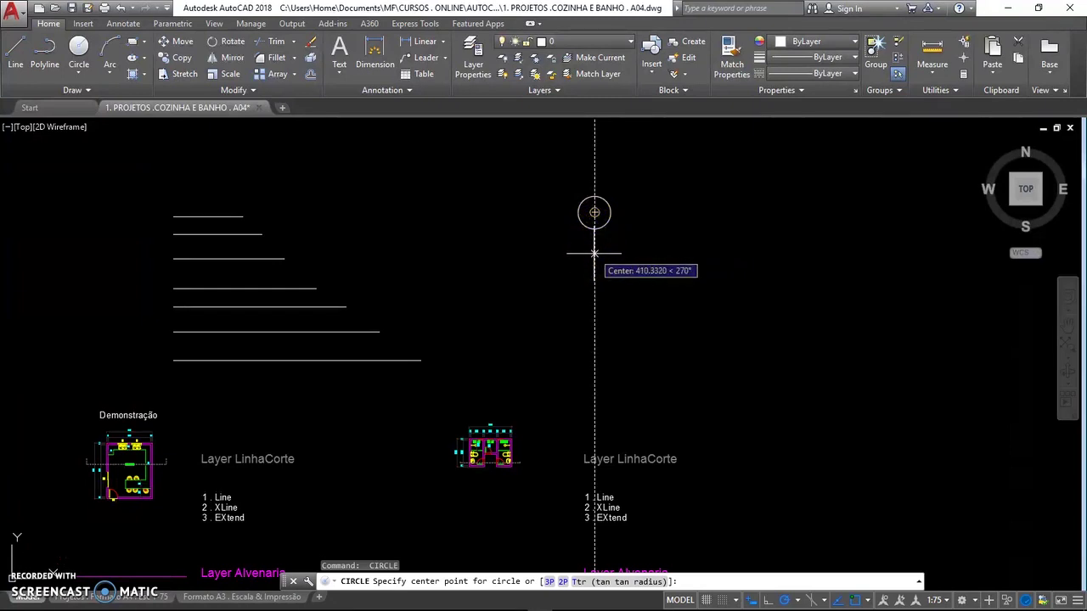
click(595, 256)
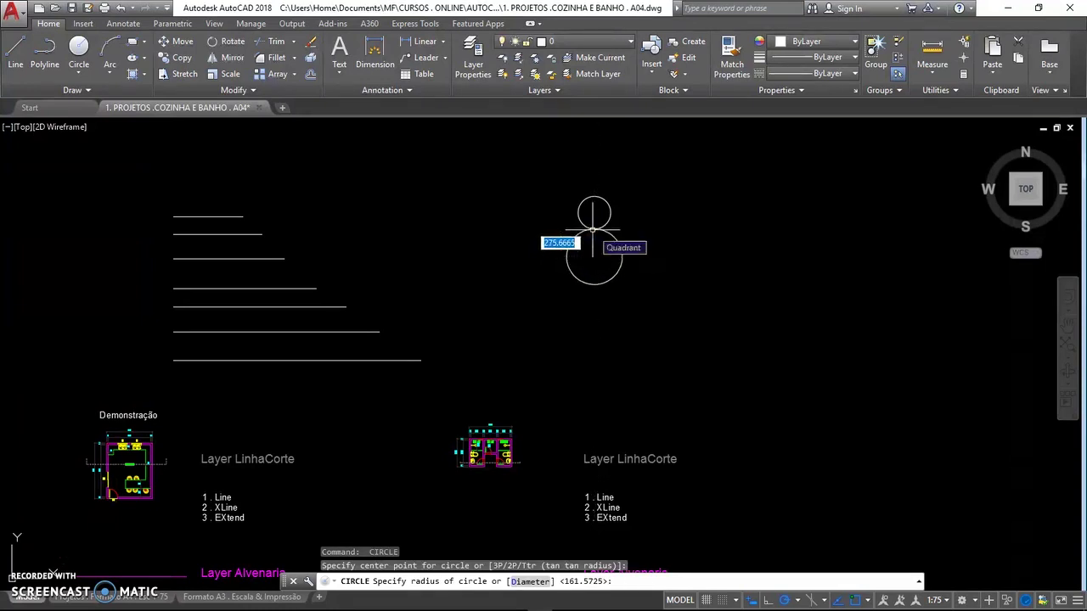
click(594, 229)
key(Return)
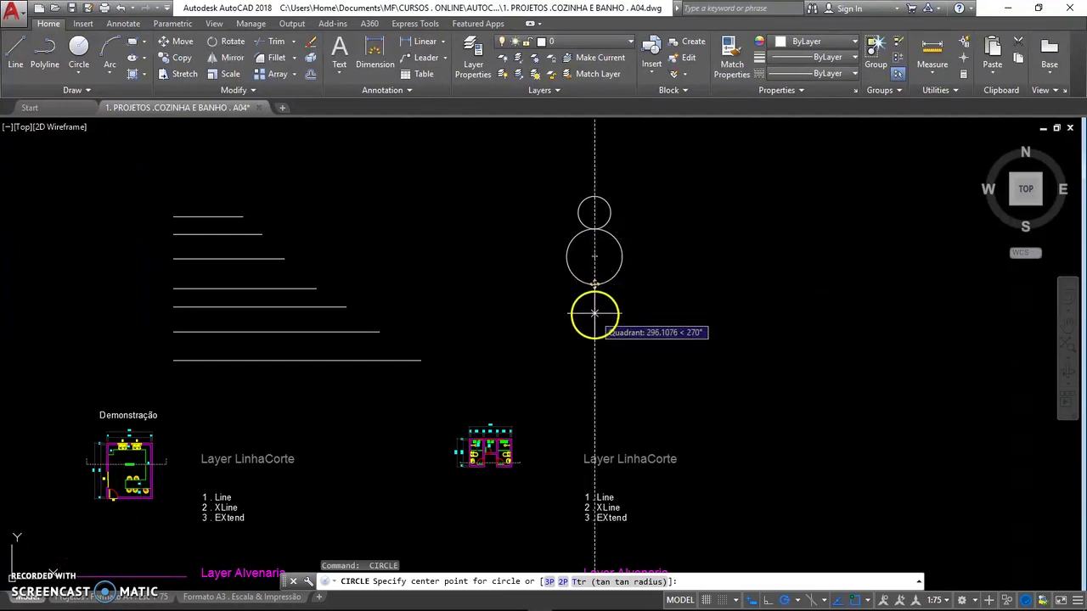
click(595, 313)
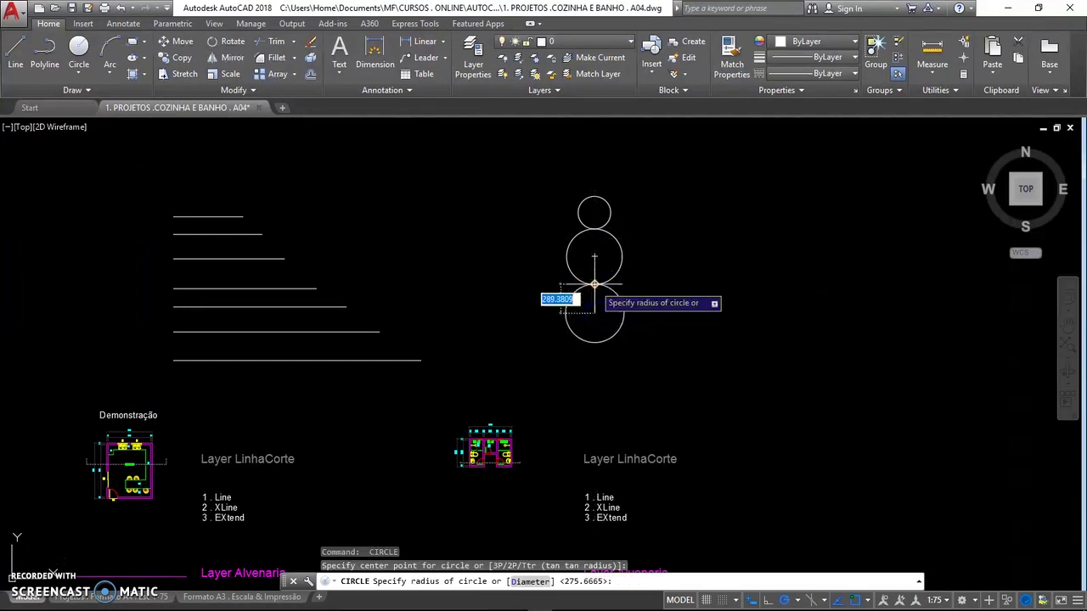
click(595, 284)
key(space)
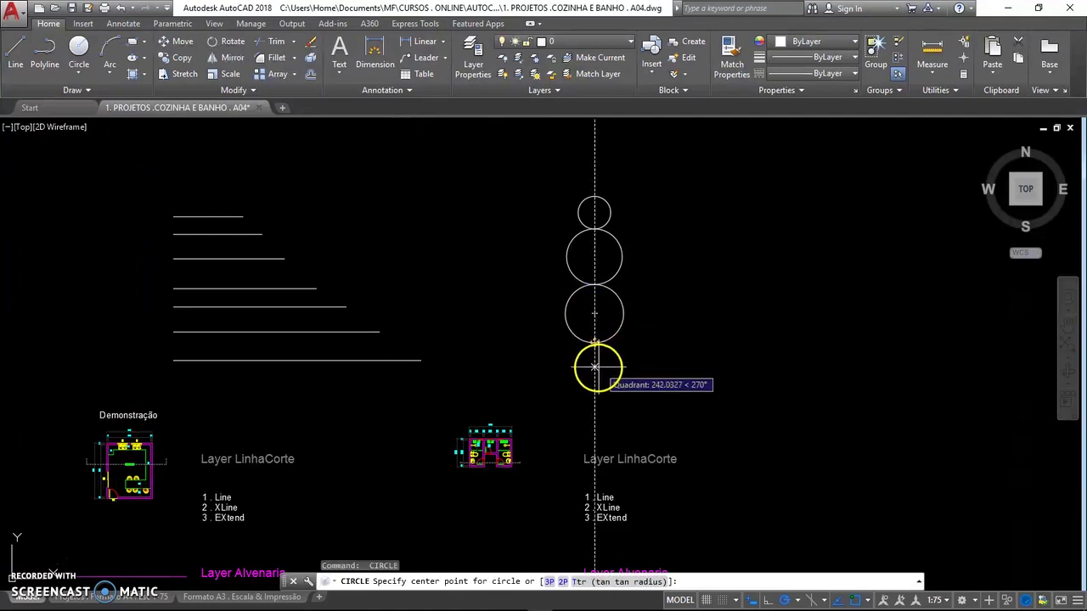
click(596, 371)
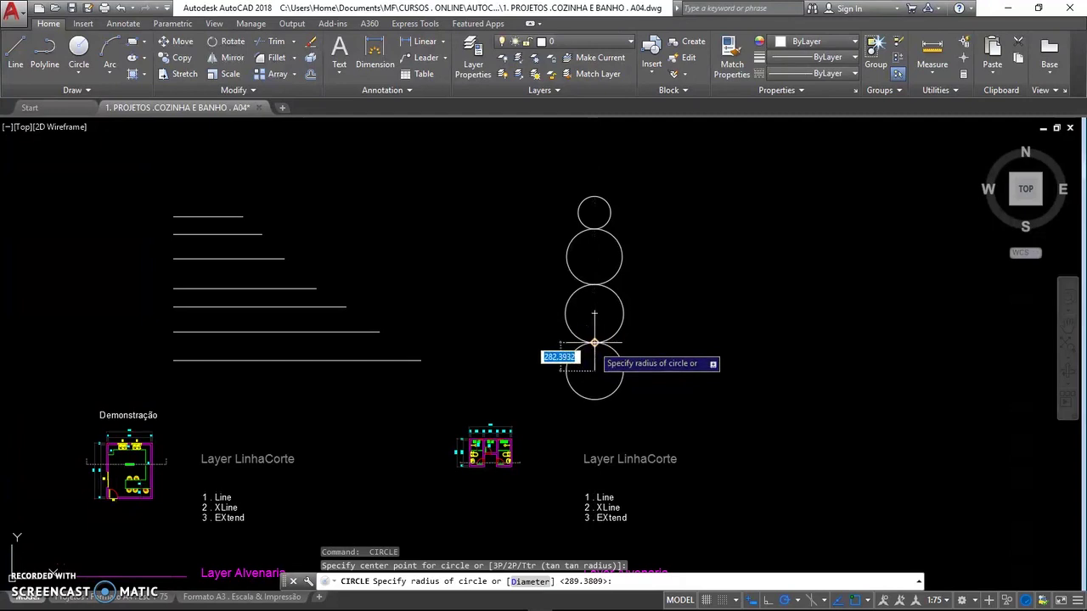
click(595, 343)
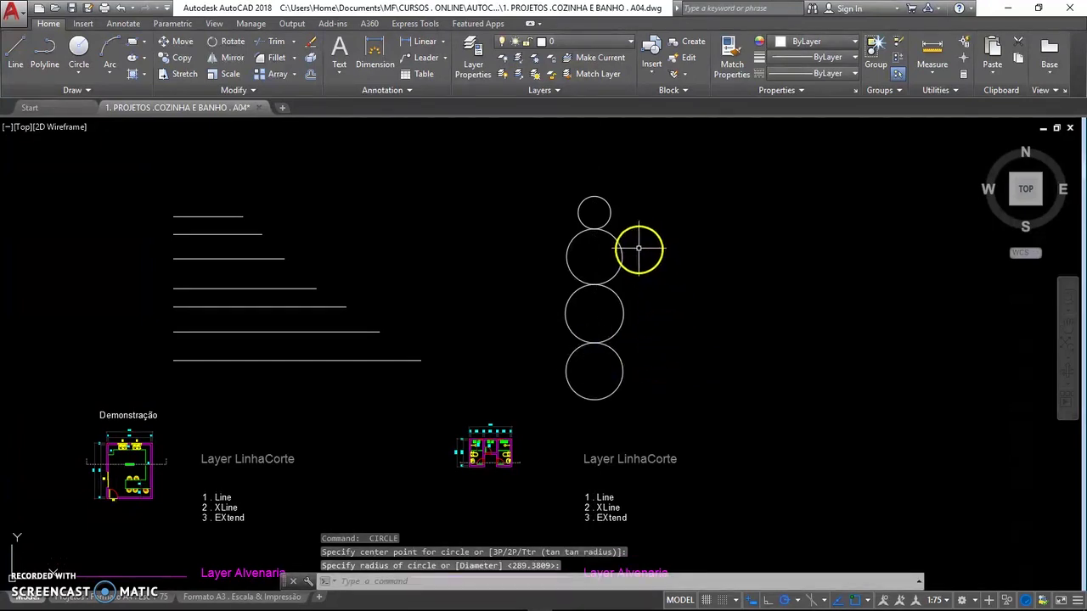
key(Return)
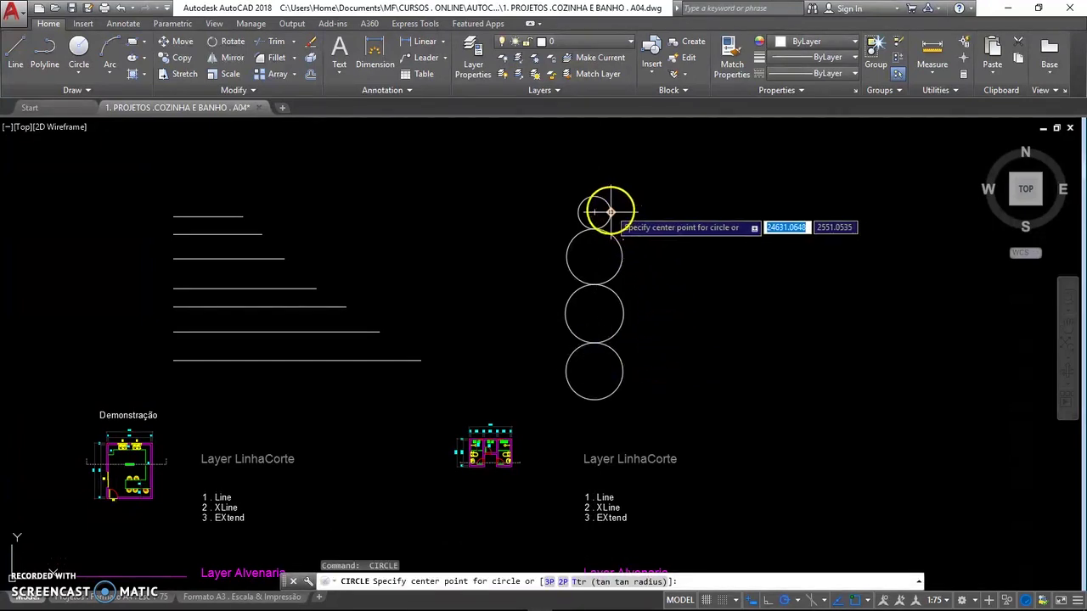
Step: Add three progressively larger touching circles in a row right of the small top circle
click(636, 210)
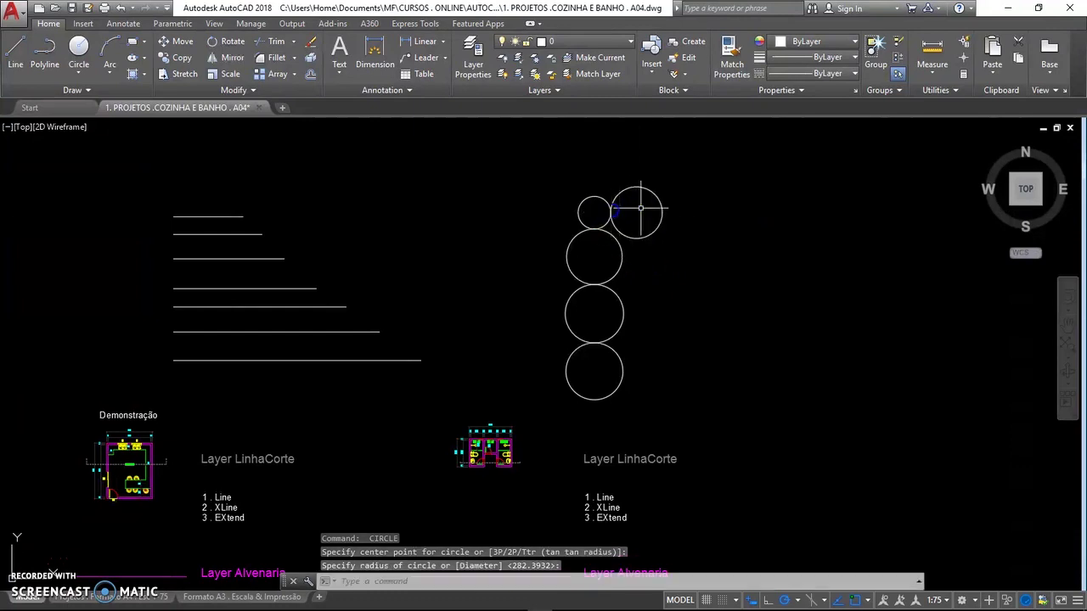
click(641, 207)
key(Return)
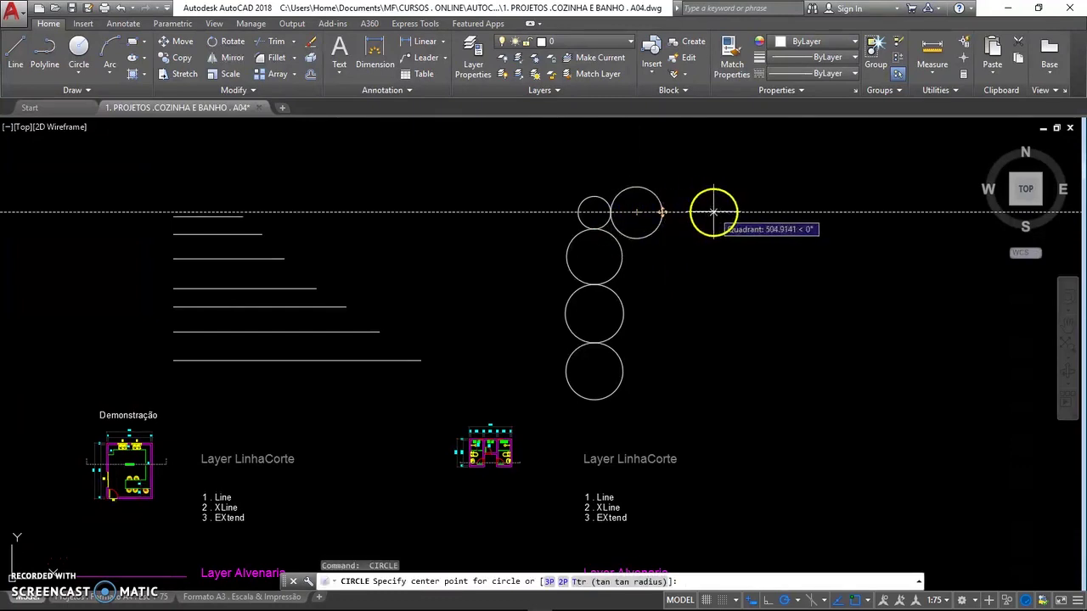
click(700, 211)
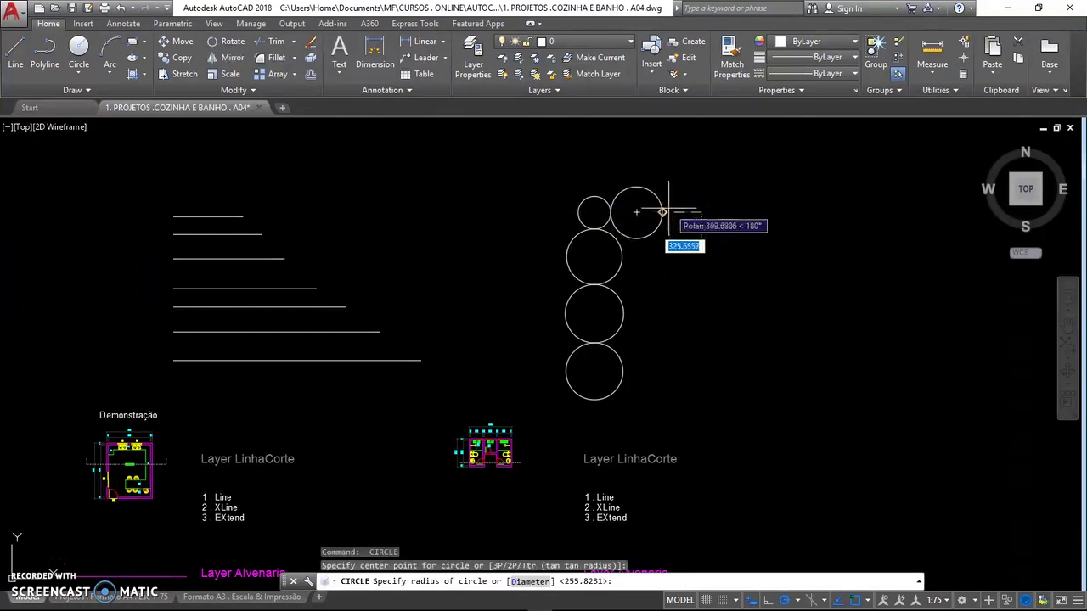
click(662, 212)
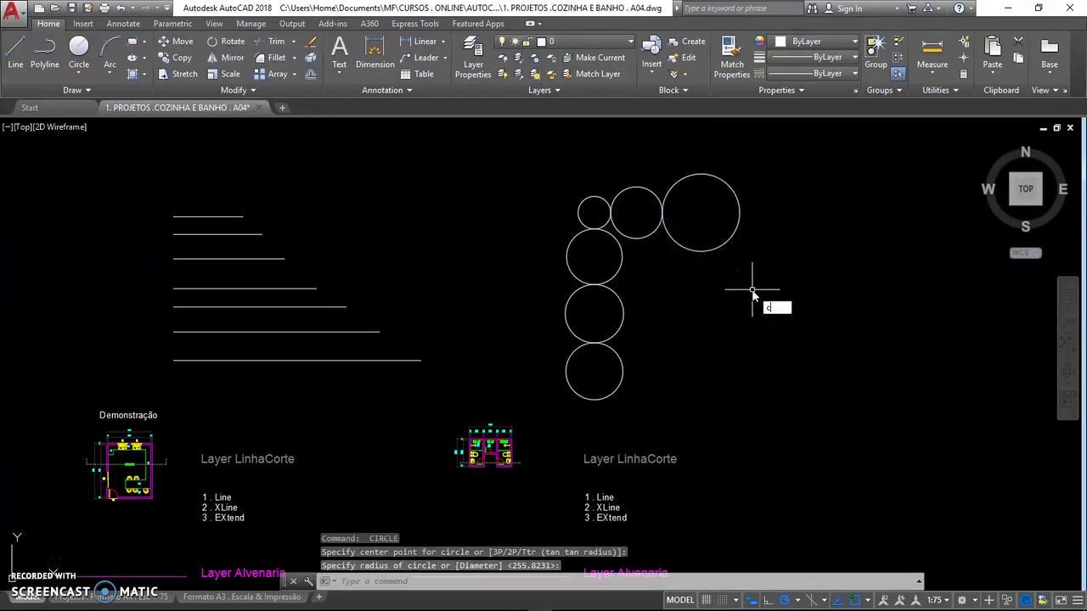
key(Return)
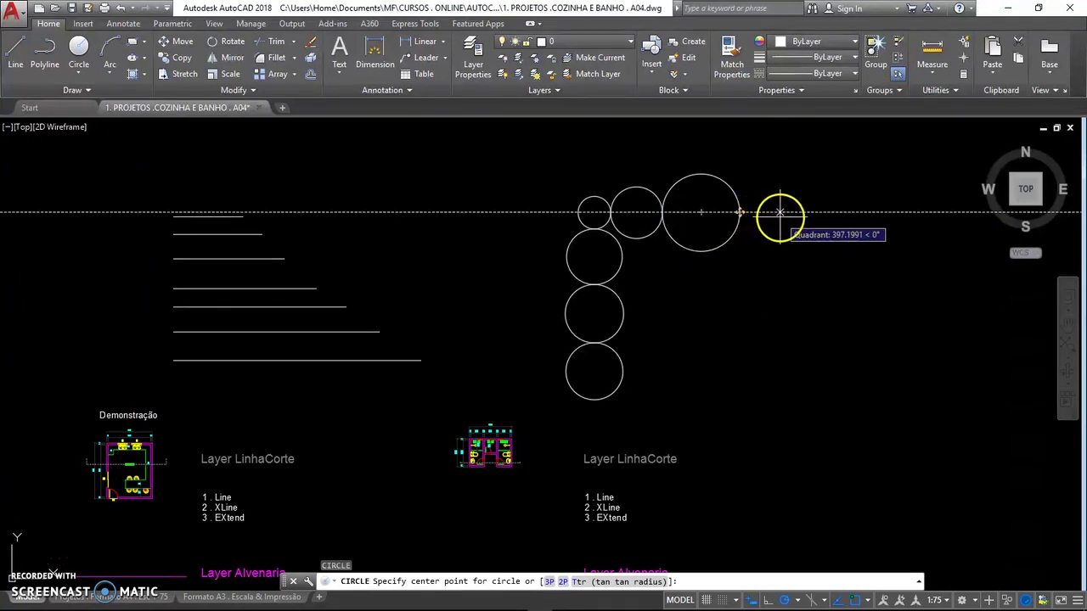
click(778, 212)
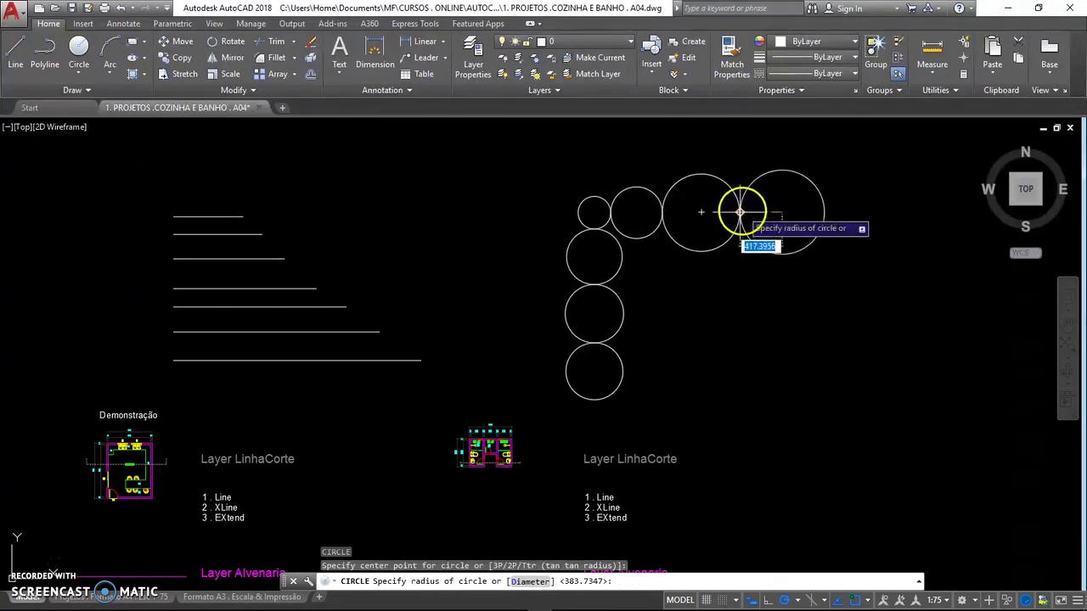
click(741, 212)
Step: Draw a large circle directly below the rightmost circle, touching it
key(Return)
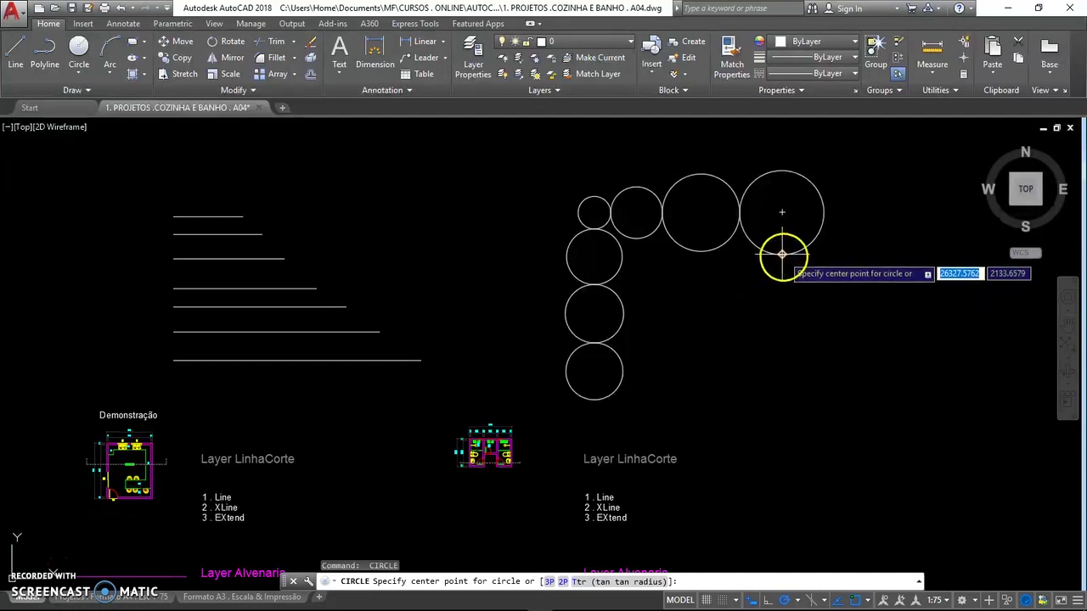
click(783, 304)
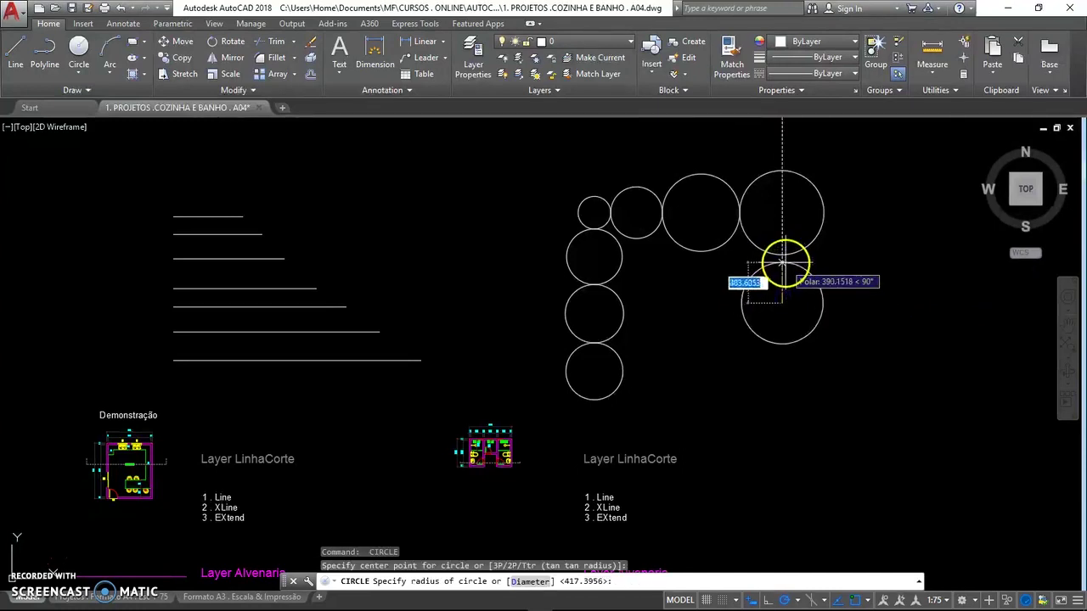
click(782, 254)
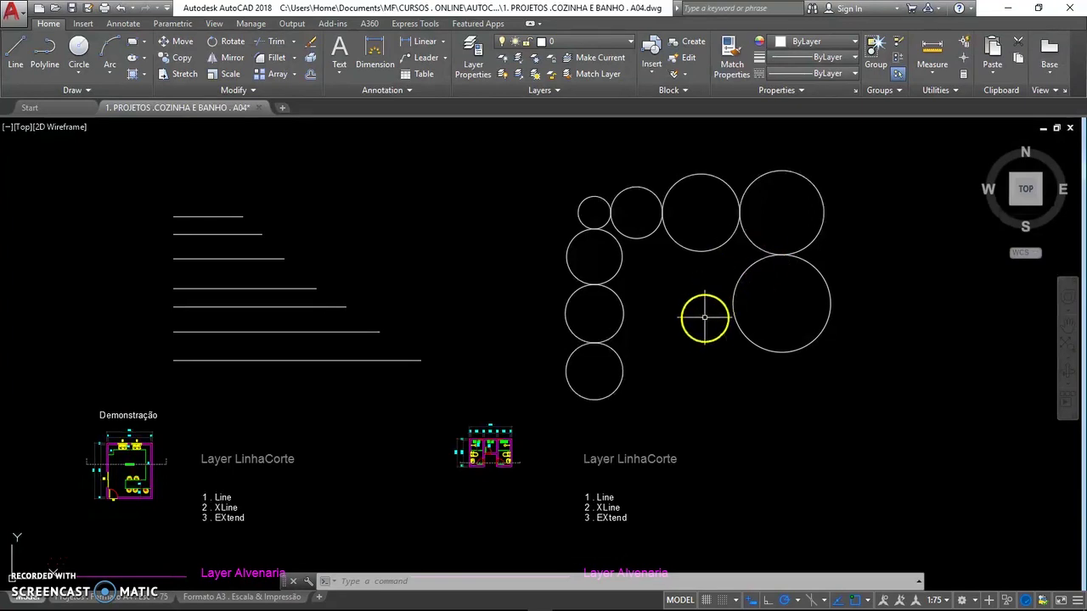
Step: Pan to free space and draw a rectangle with REC to the right of the circles
middle_drag(704, 317, 418, 332)
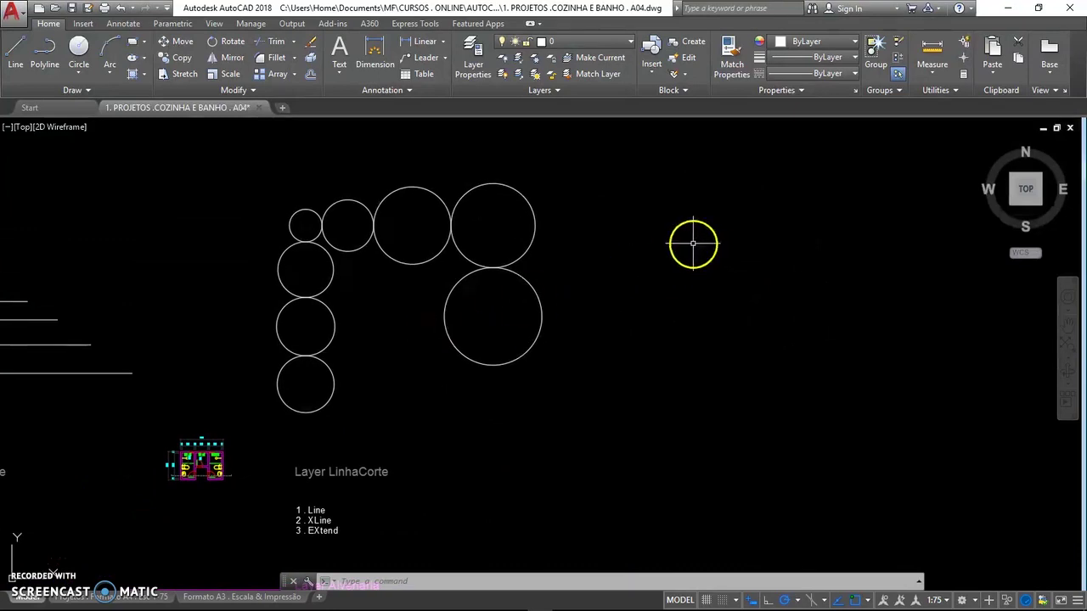
text(ec)
key(Return)
click(599, 363)
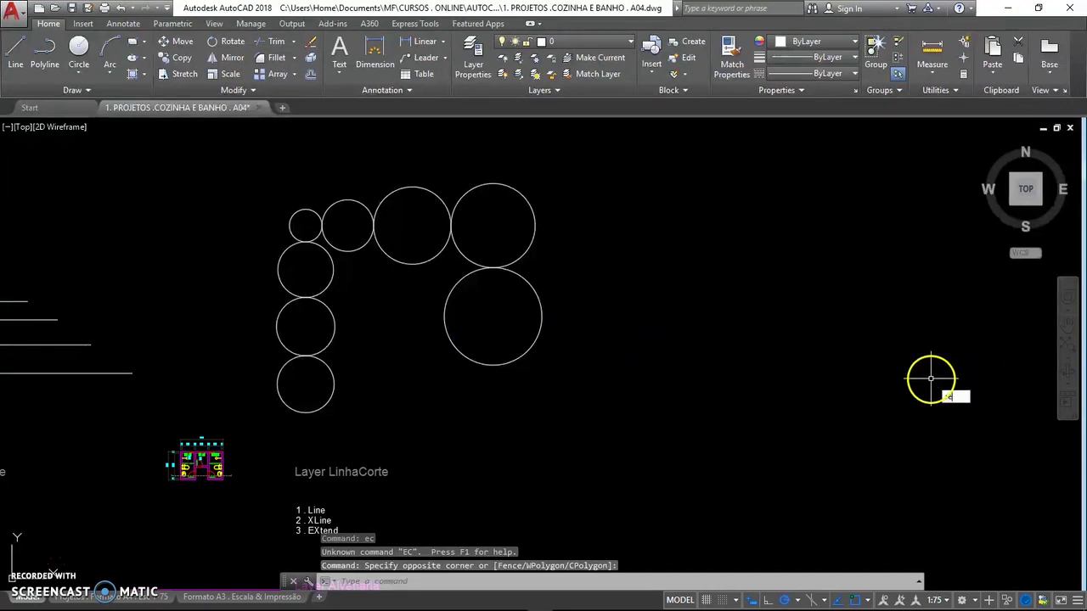
text(ec)
key(Return)
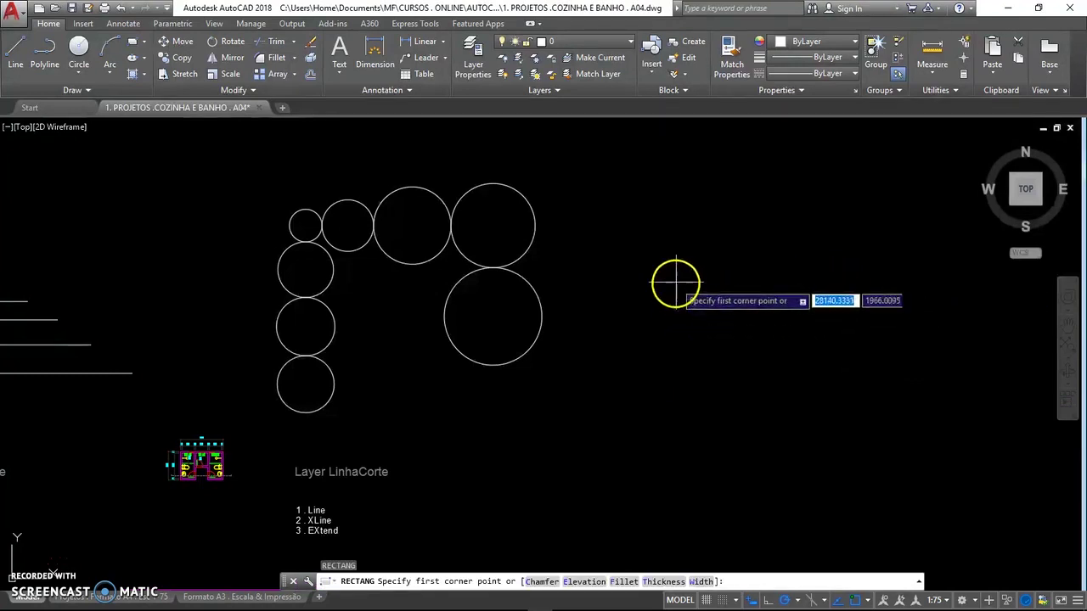
click(681, 259)
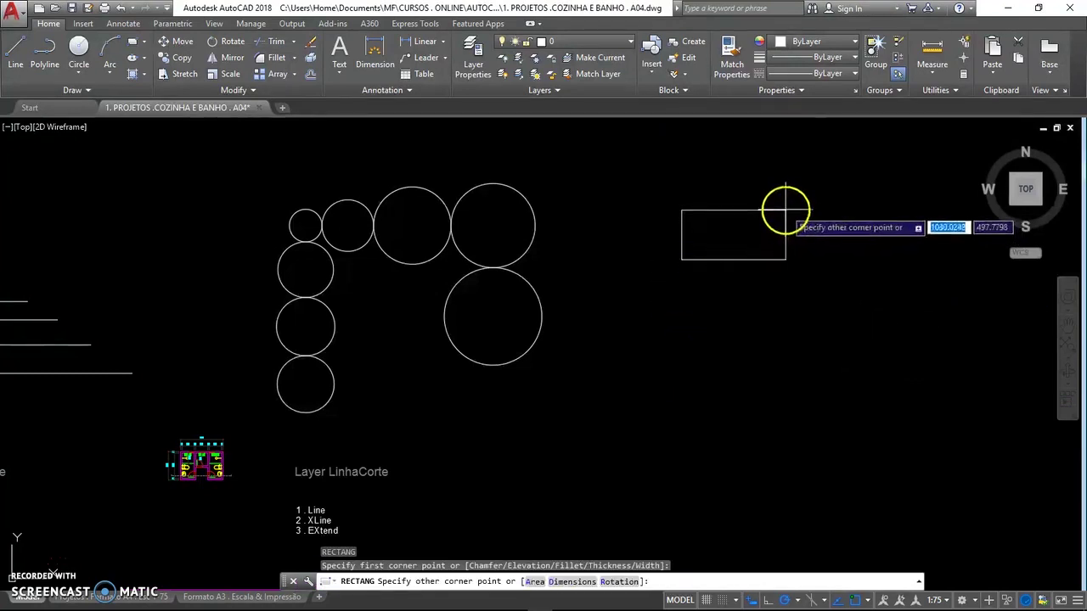
click(752, 204)
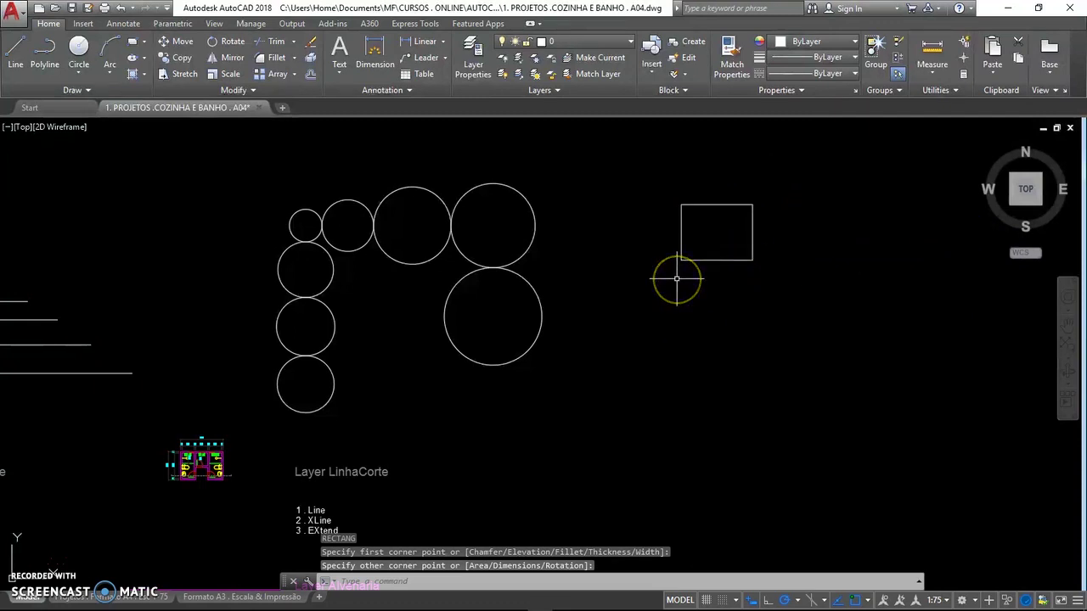
key(Return)
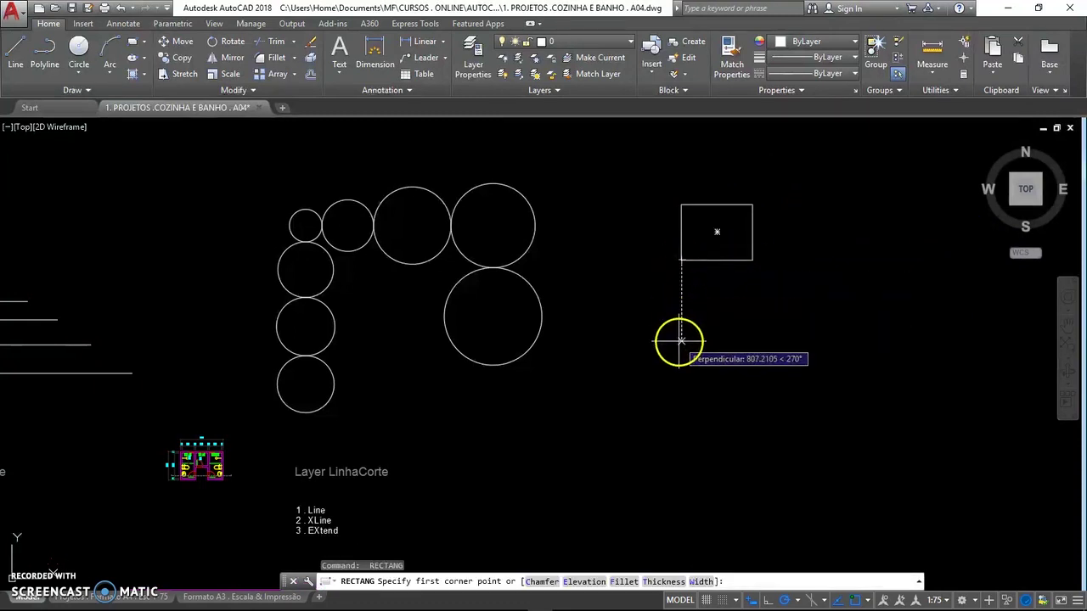
Step: Stack four left-aligned rectangles below the first, the bottom two long and progressively wider
click(680, 341)
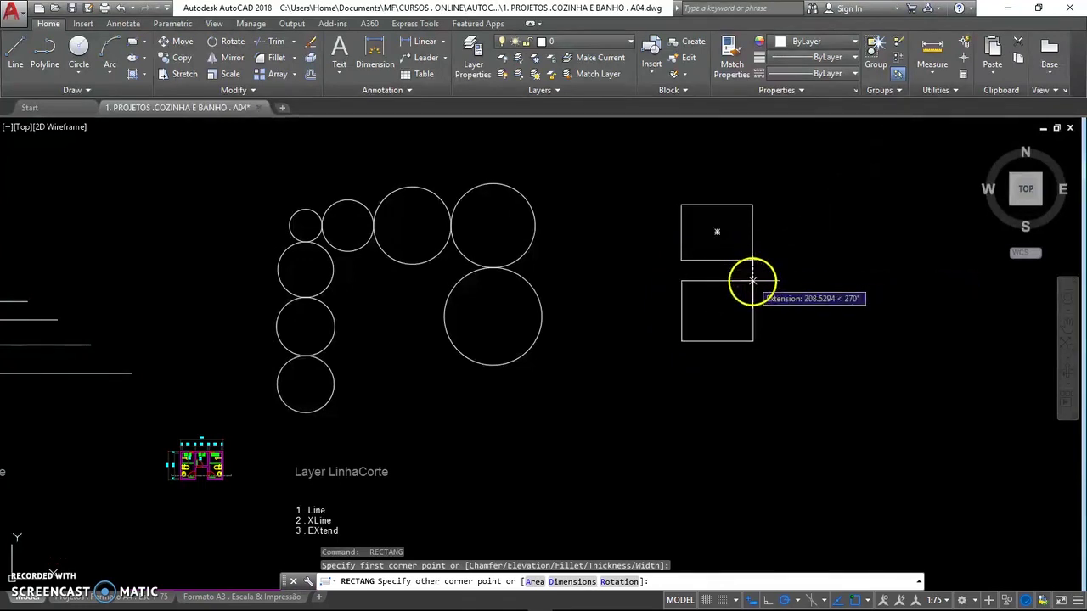
click(752, 290)
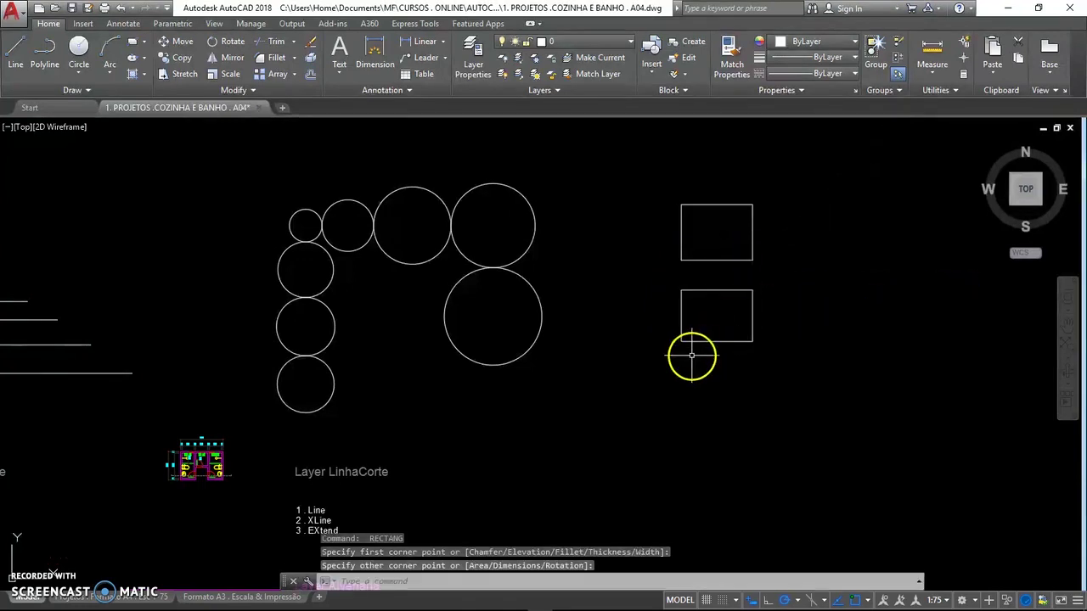
key(Return)
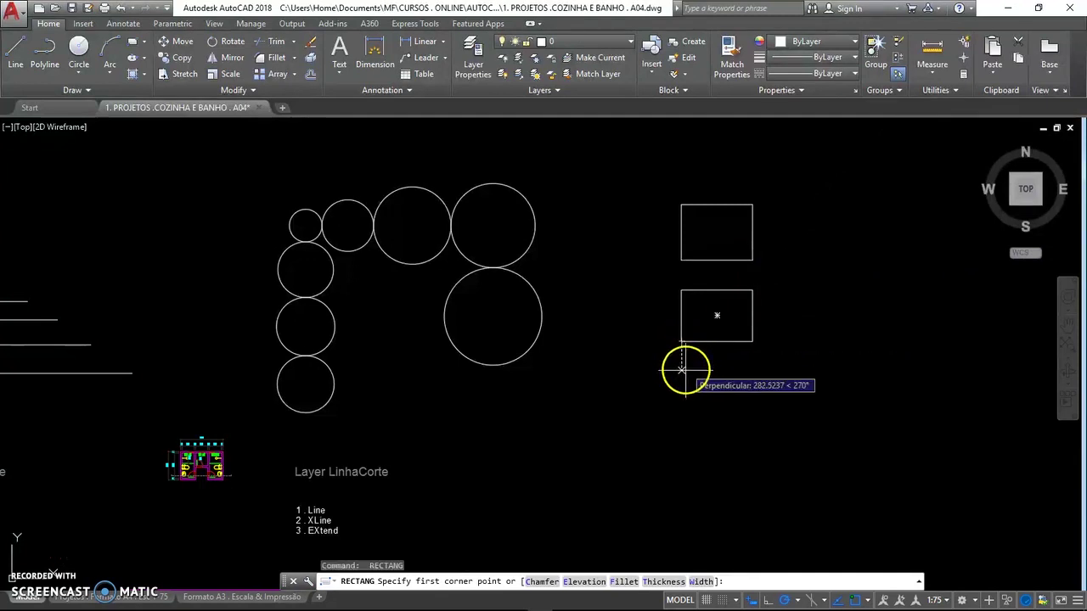
click(682, 404)
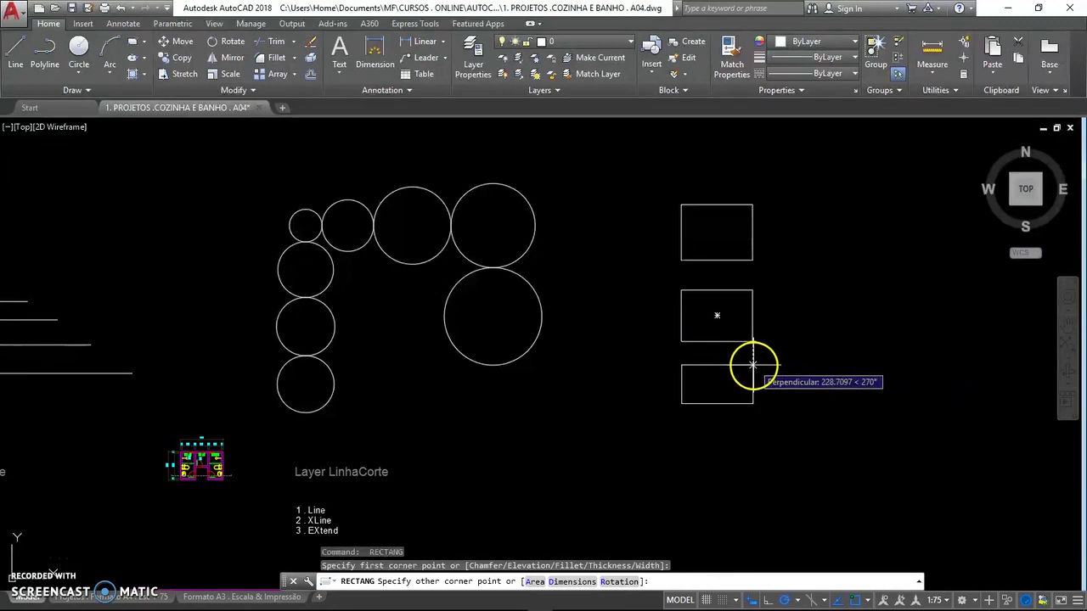
click(752, 365)
key(Return)
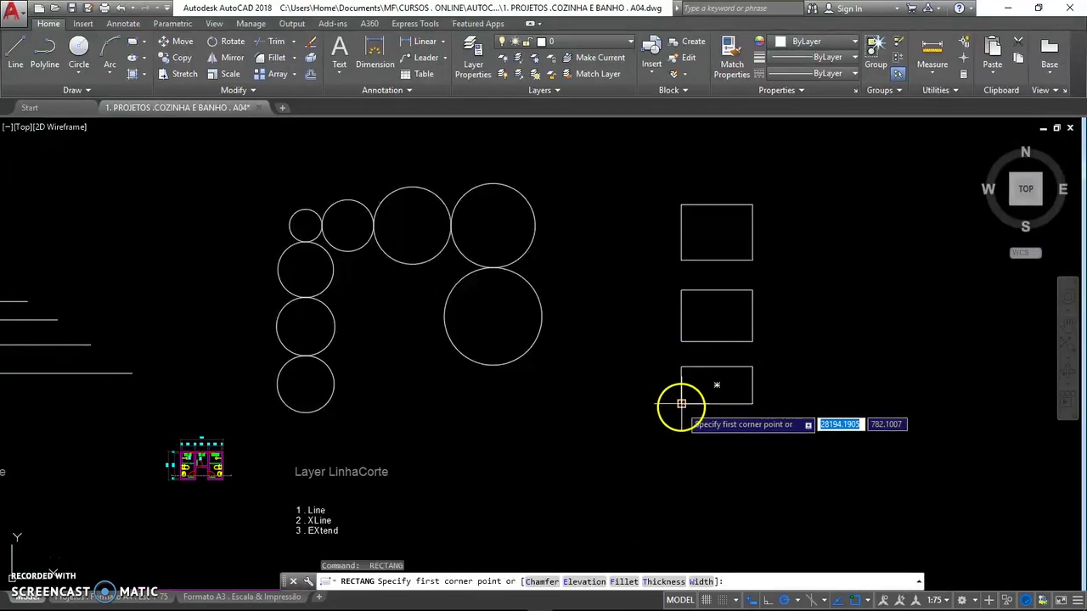
click(681, 466)
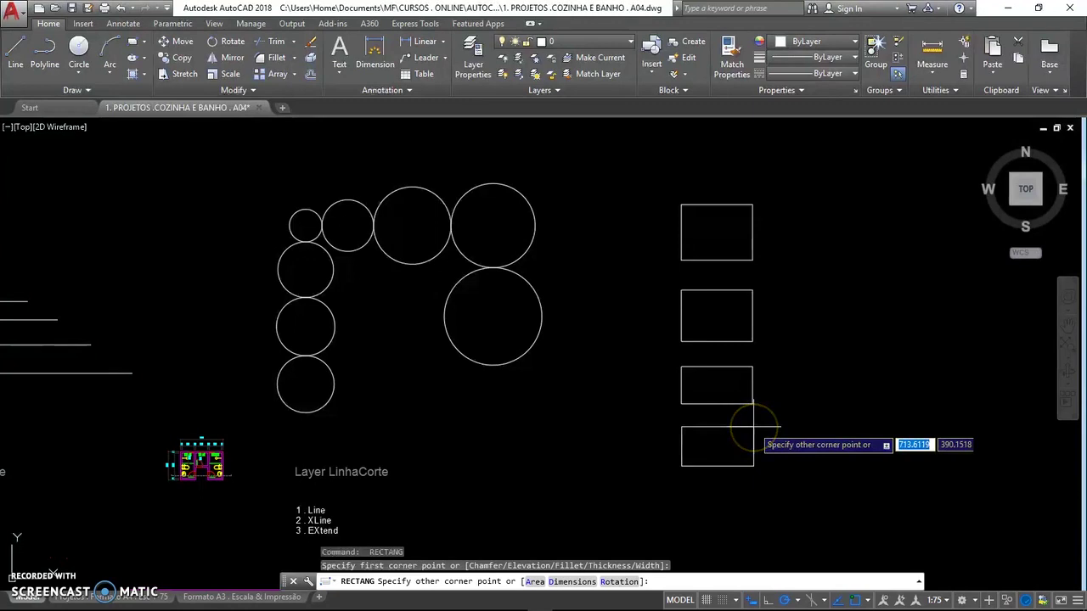
click(848, 429)
key(Return)
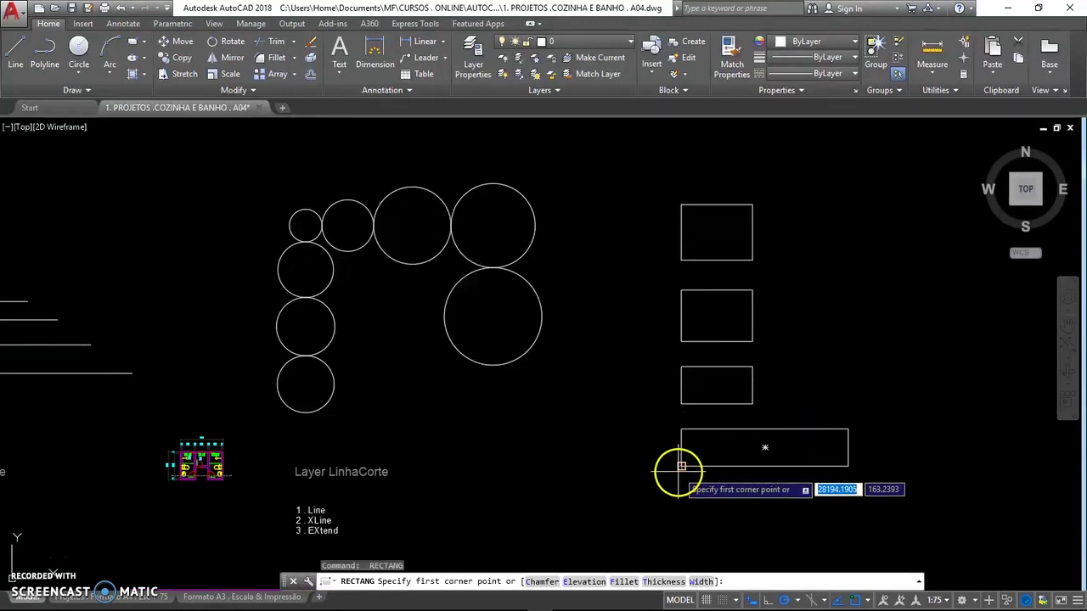
click(681, 515)
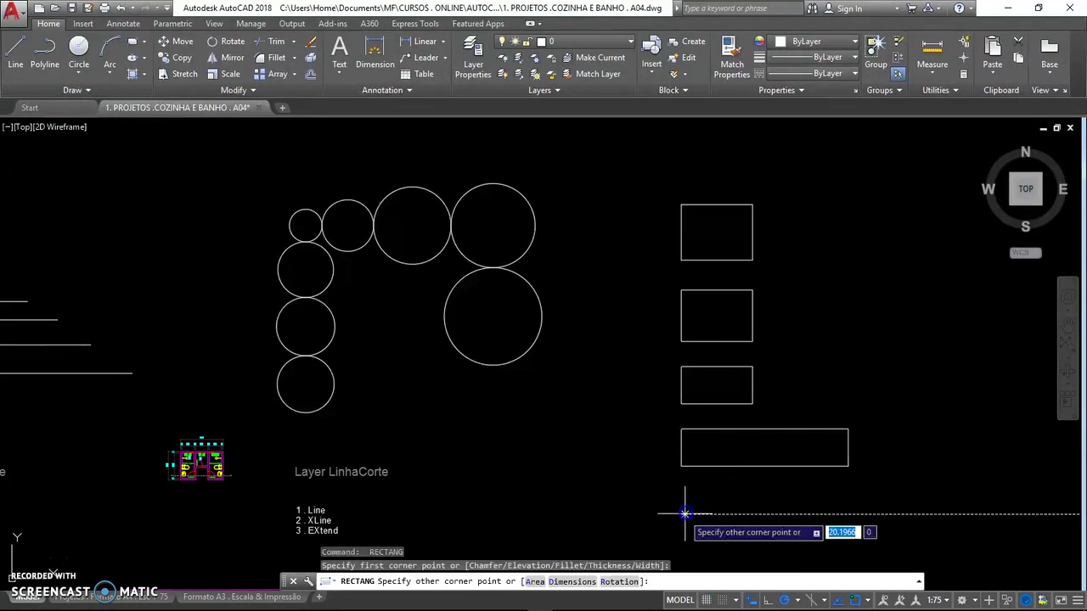
click(905, 481)
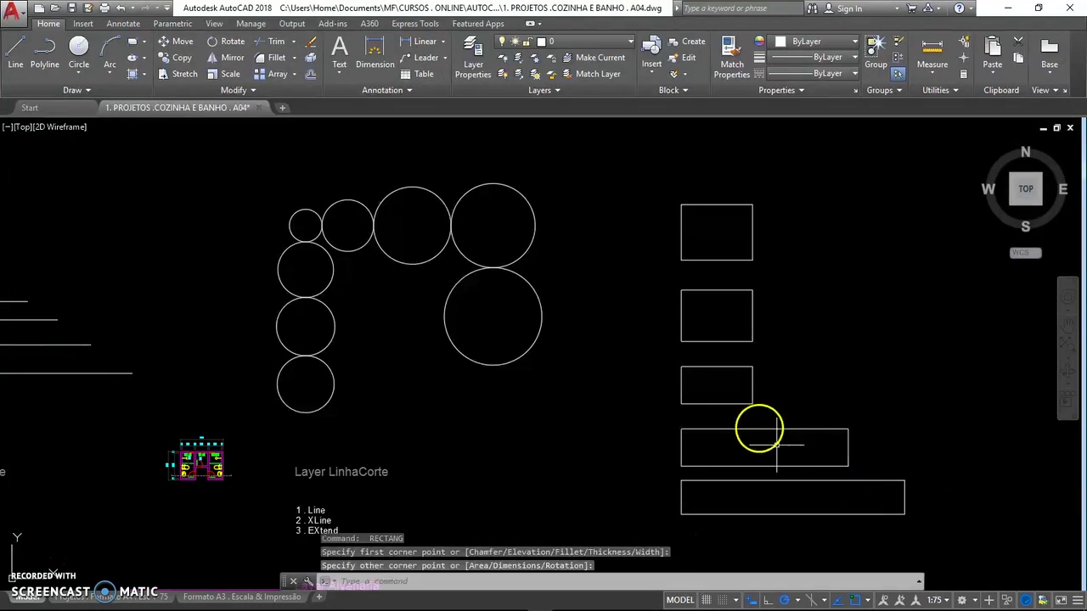
middle_drag(700, 392, 650, 377)
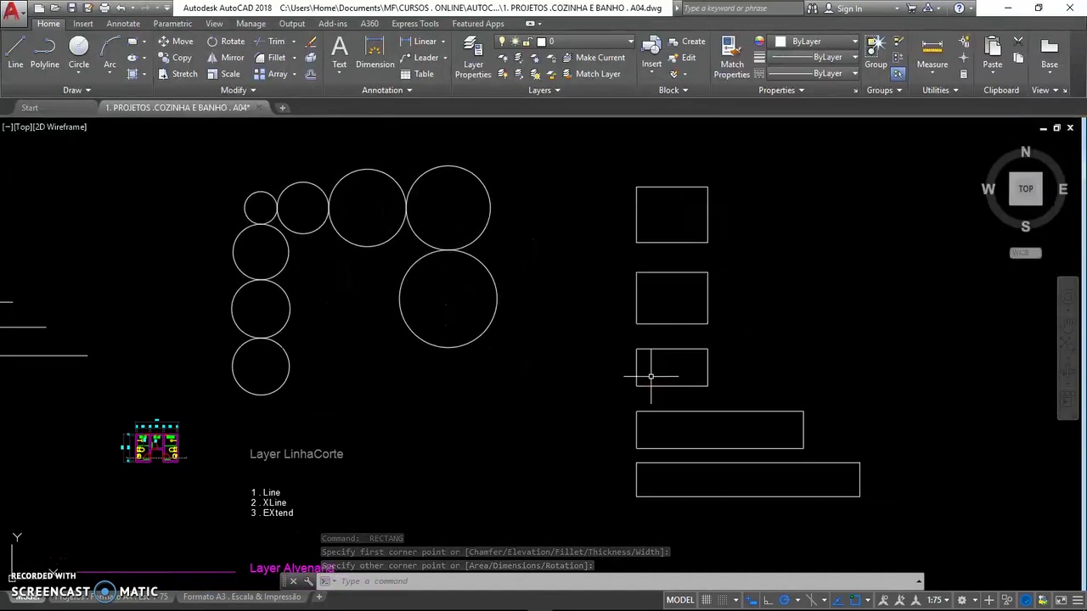
middle_drag(650, 376, 647, 380)
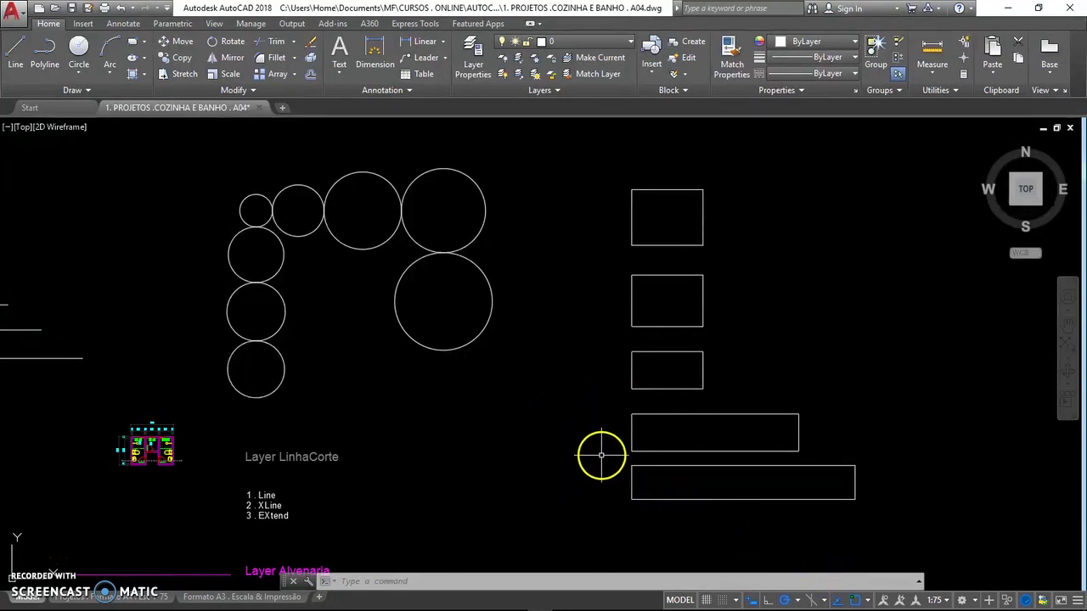
middle_drag(600, 453, 805, 451)
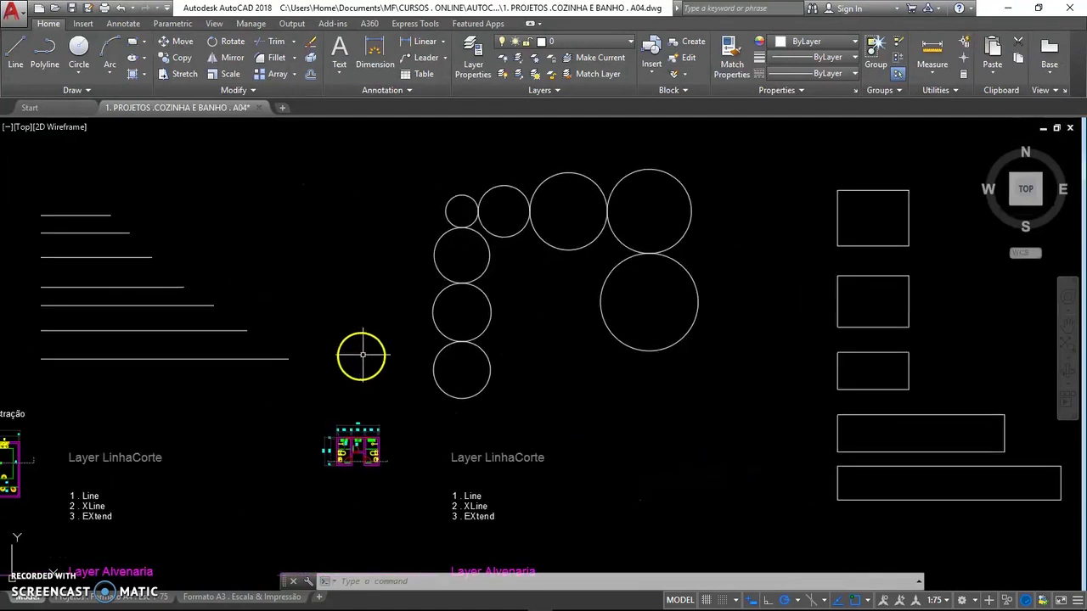
middle_drag(773, 413, 754, 418)
click(744, 433)
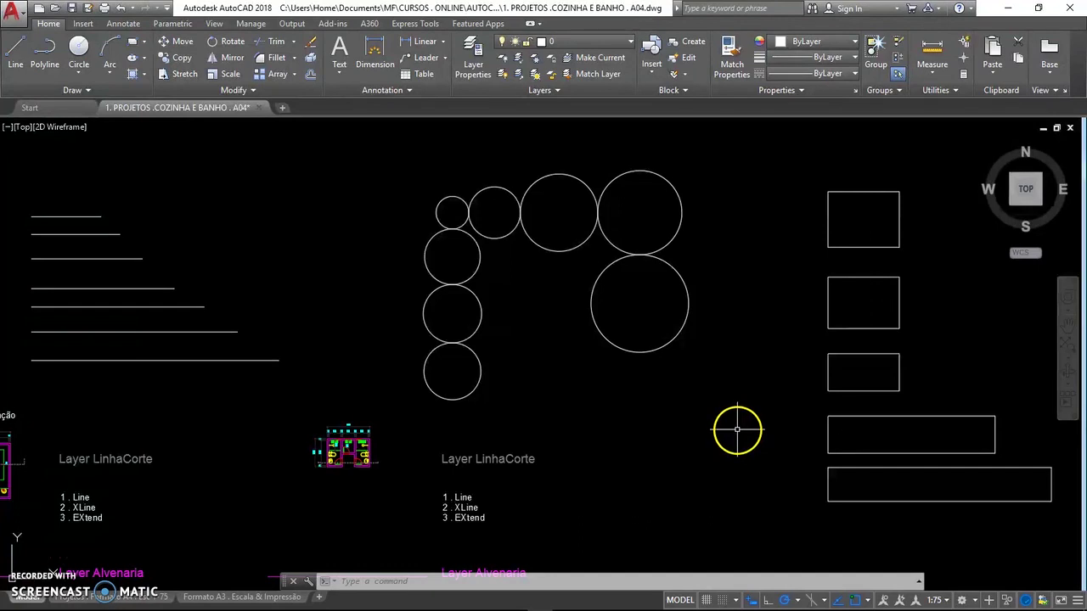